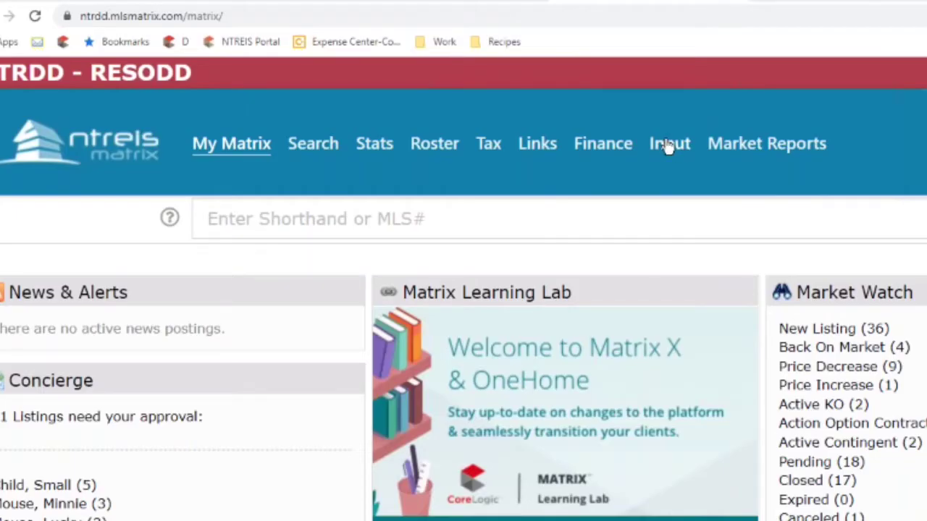
# - From Input, add a new listing and pick the Residential form
pyautogui.click(420, 102)
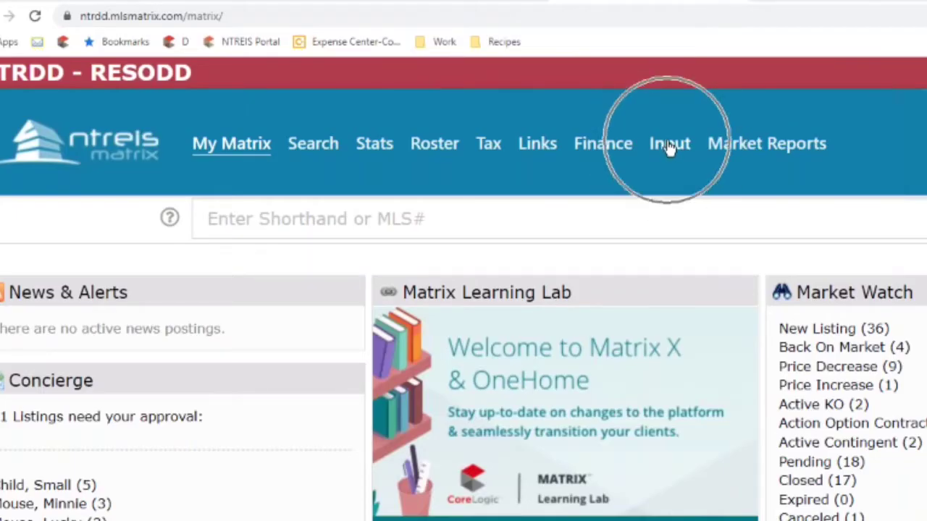
pyautogui.click(669, 145)
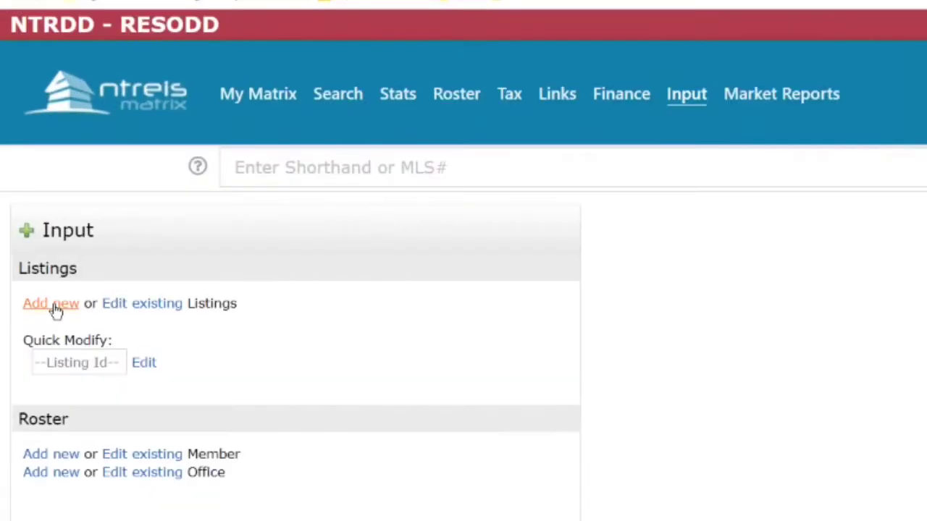
pyautogui.click(55, 309)
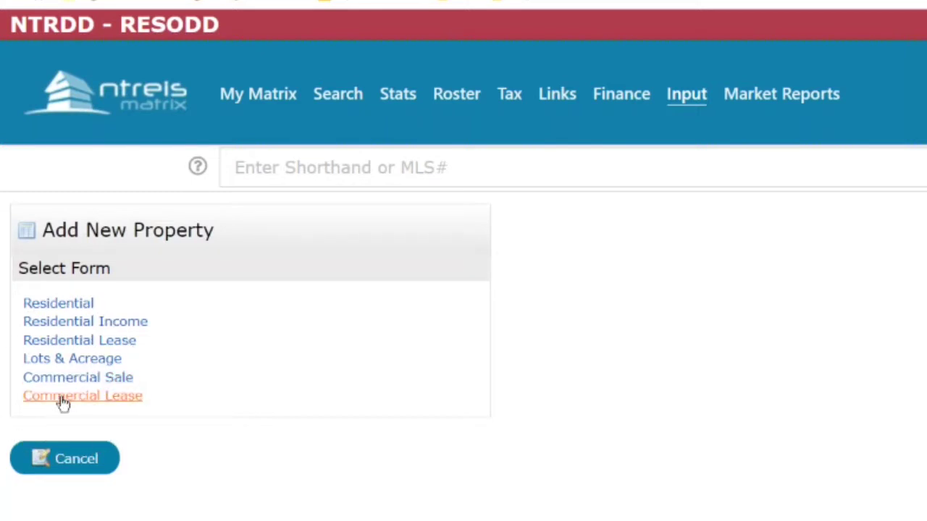
pyautogui.click(97, 399)
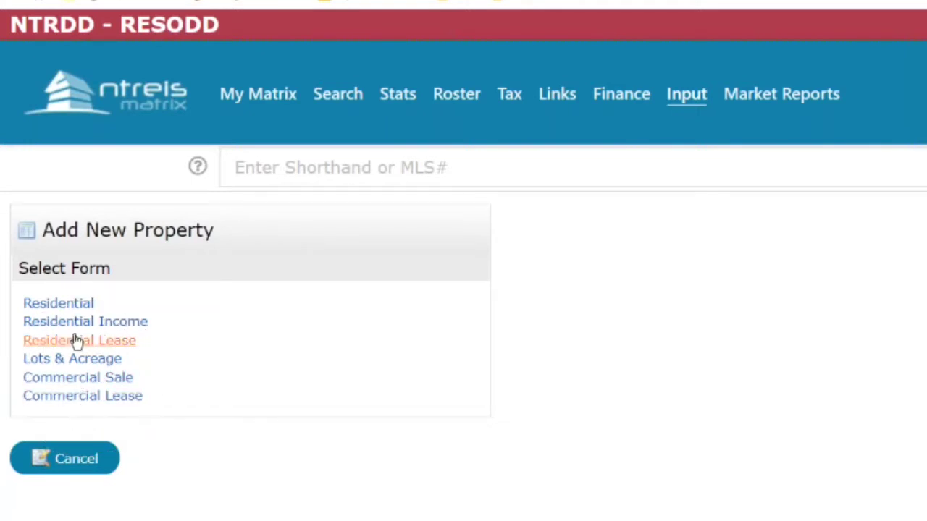
pyautogui.click(68, 309)
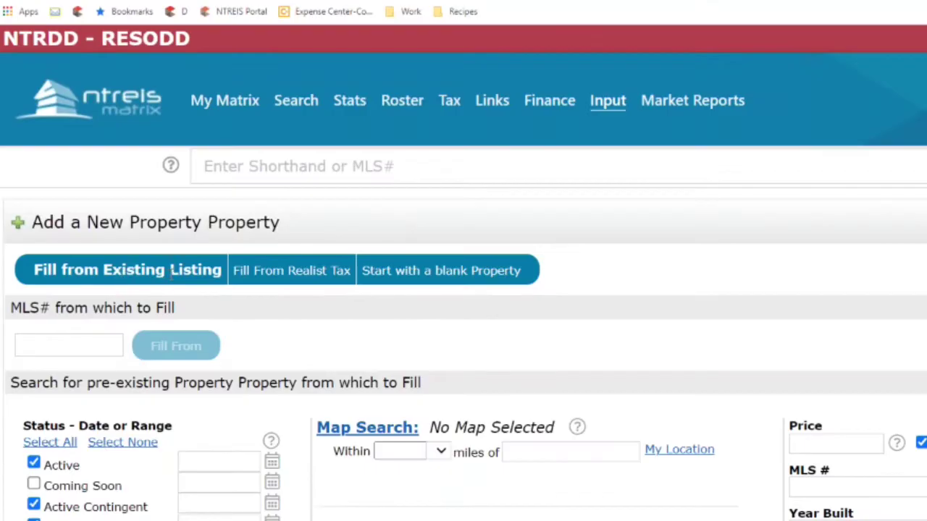
# - Choose to prefill from Realist Tax and select Tarrant county
pyautogui.click(120, 226)
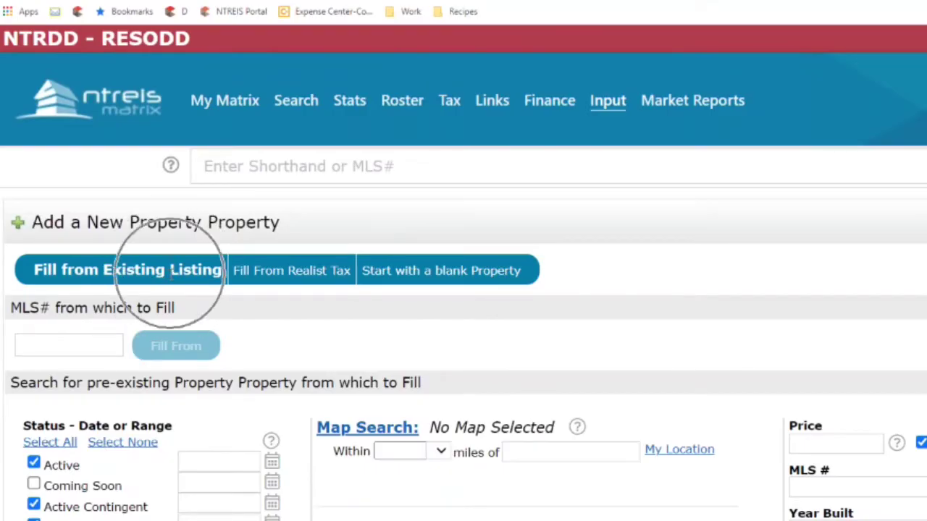
pyautogui.click(279, 275)
pyautogui.click(447, 274)
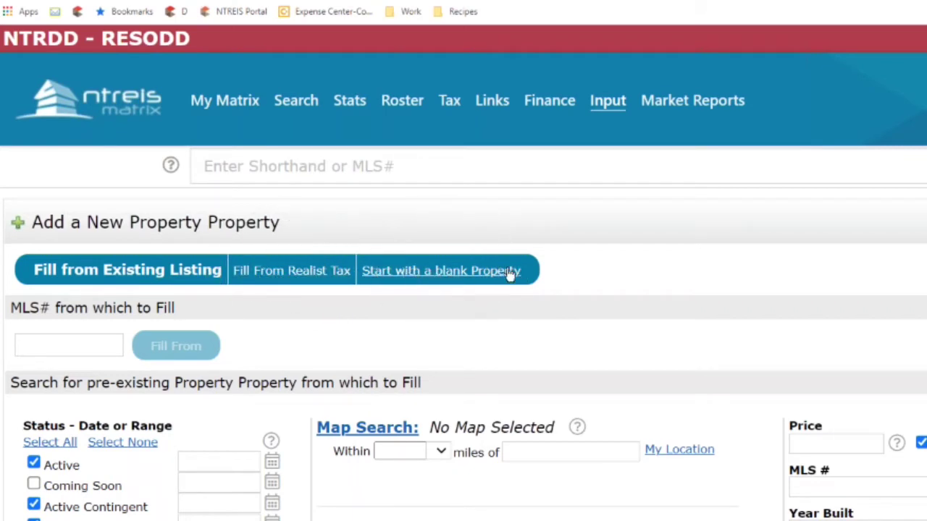
pyautogui.click(393, 274)
pyautogui.click(291, 270)
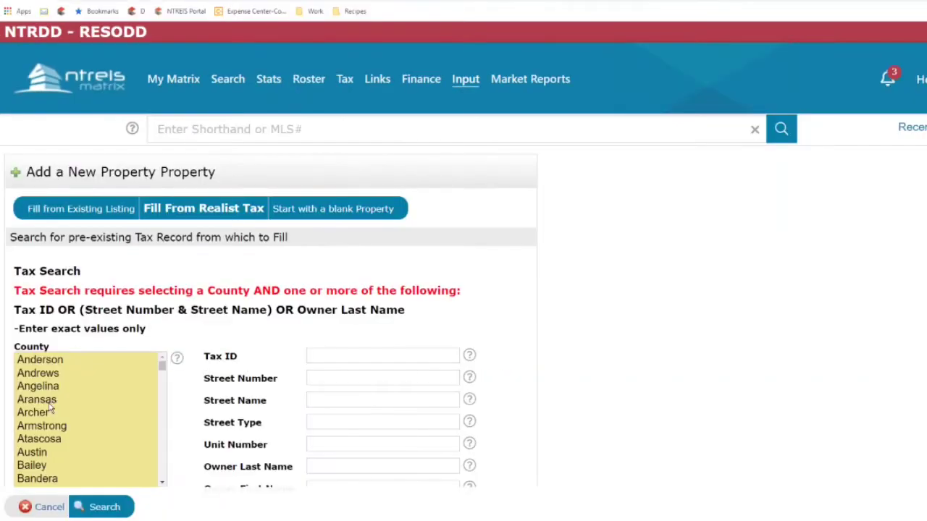
pyautogui.click(44, 518)
pyautogui.press('t')
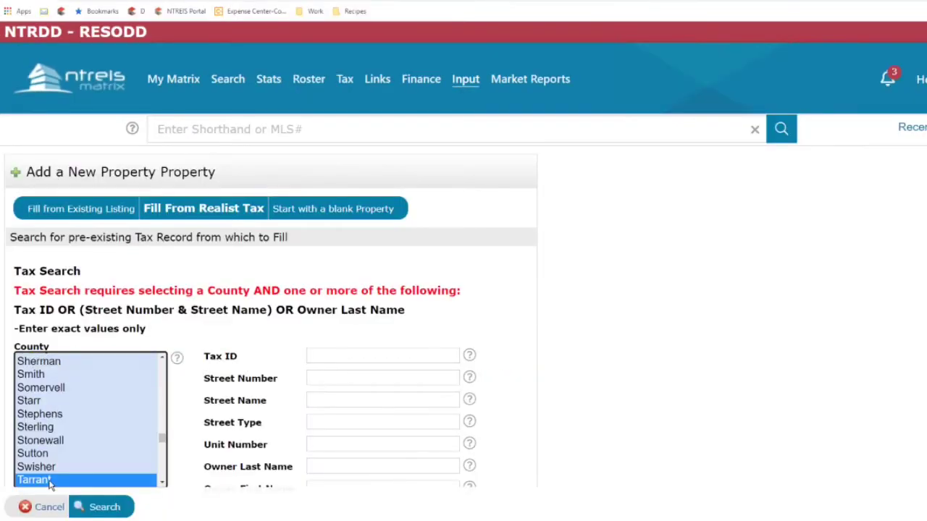
pyautogui.click(332, 378)
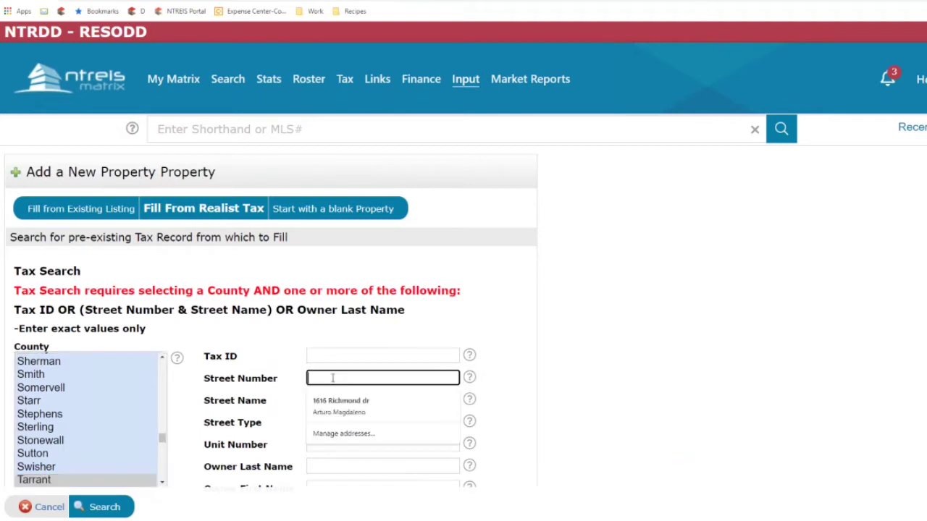
pyautogui.write('805')
pyautogui.press('Tab')
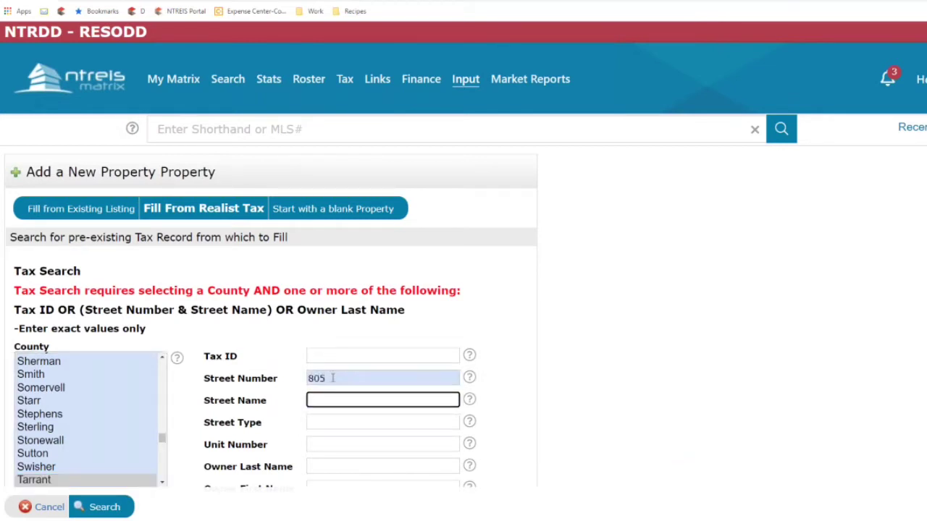
pyautogui.write('Charl')
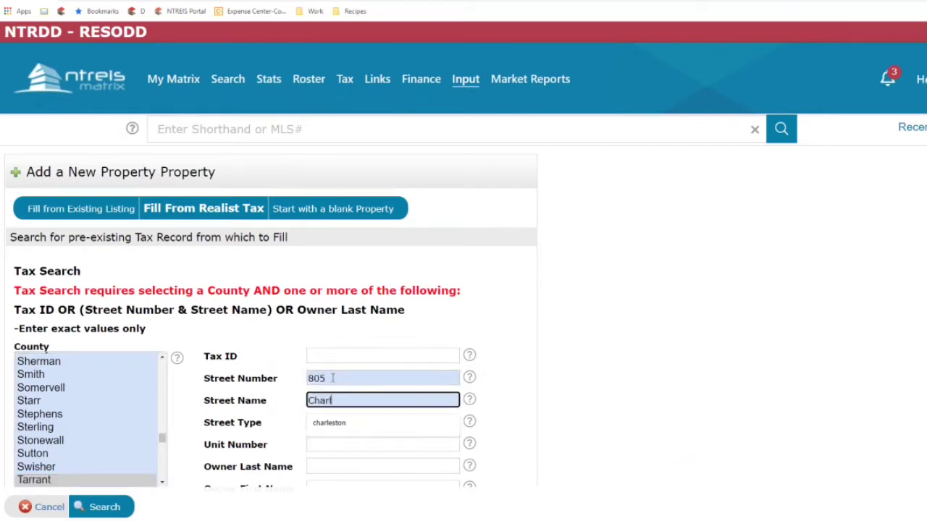
pyautogui.press('Down')
pyautogui.press('Return')
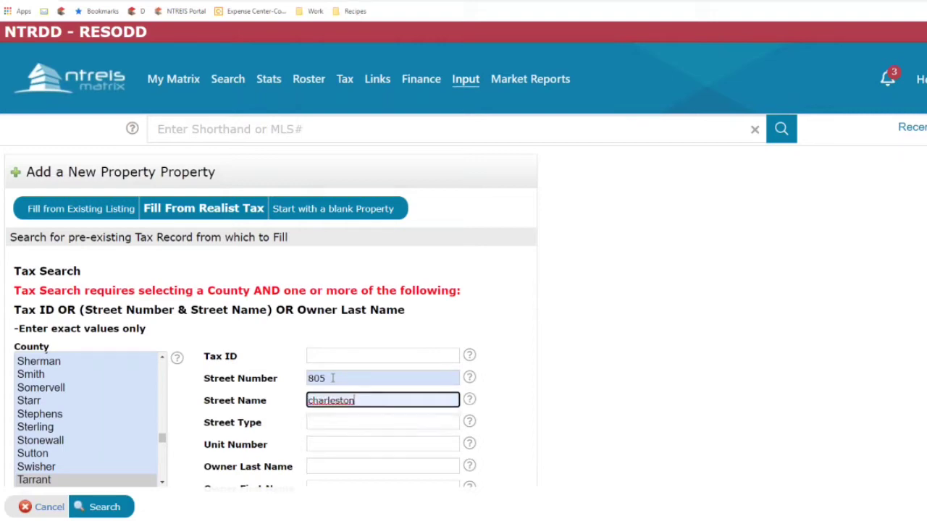
pyautogui.scroll(-3, 305, 405)
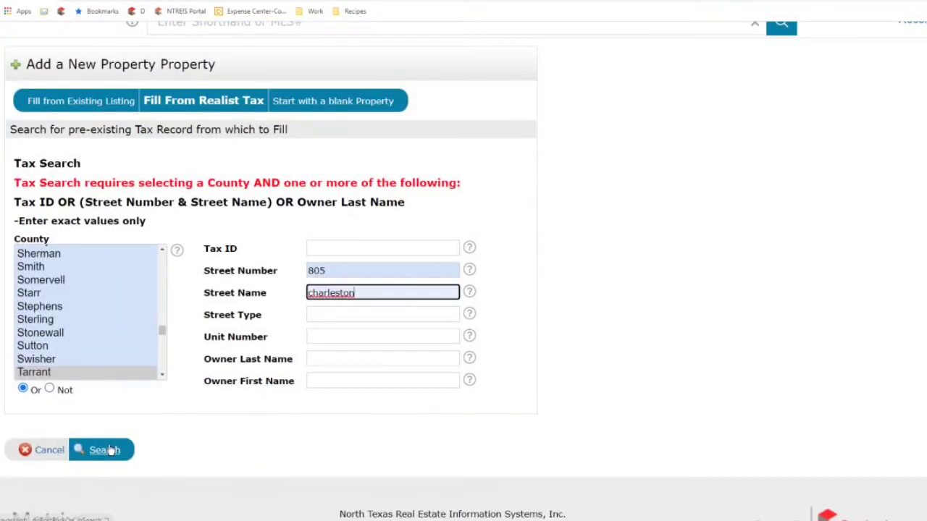
pyautogui.click(105, 449)
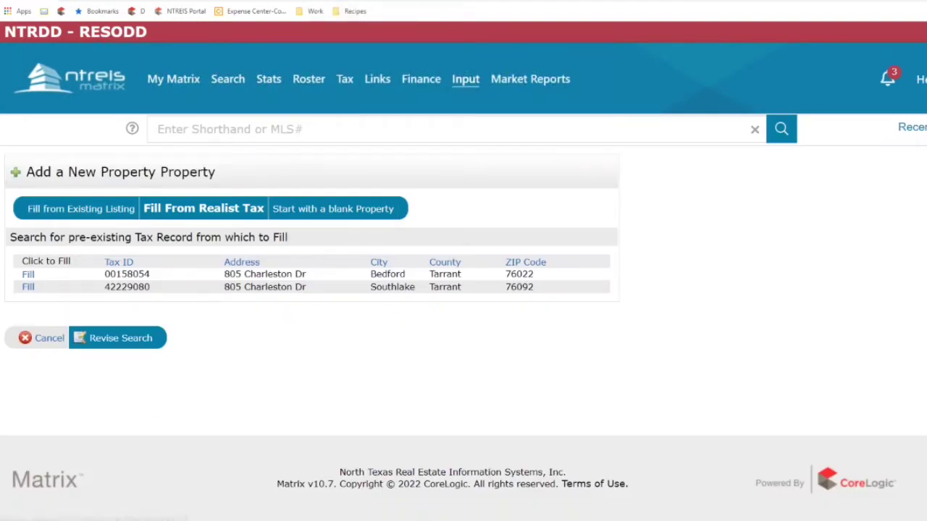
pyautogui.click(27, 278)
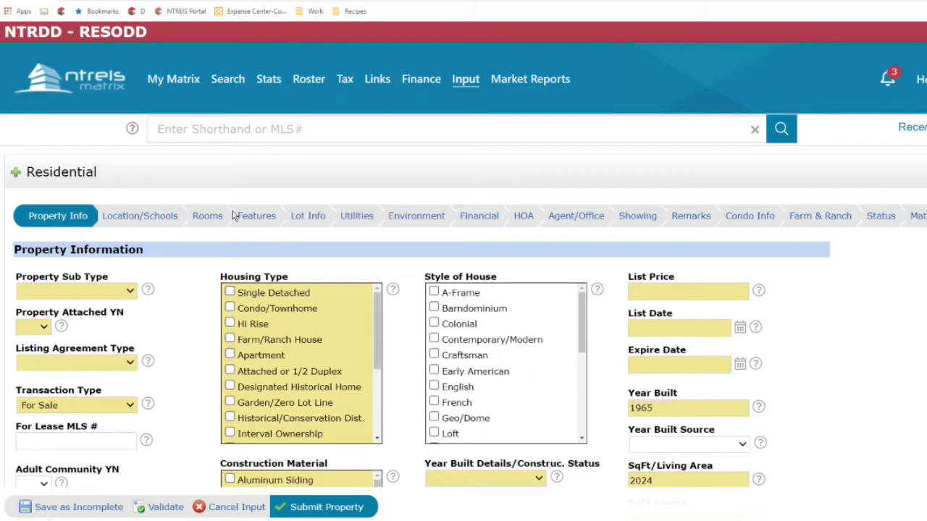
pyautogui.click(73, 222)
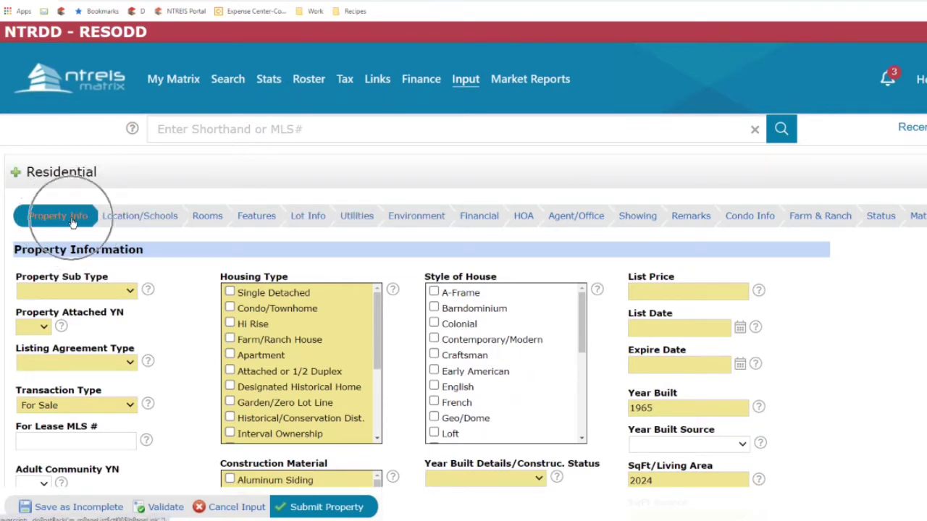
pyautogui.scroll(-3, 185, 310)
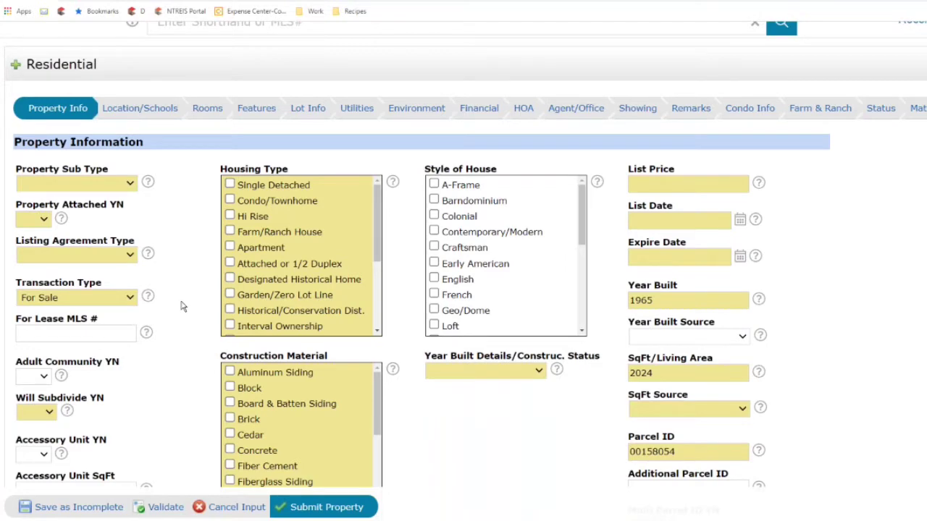
pyautogui.click(105, 114)
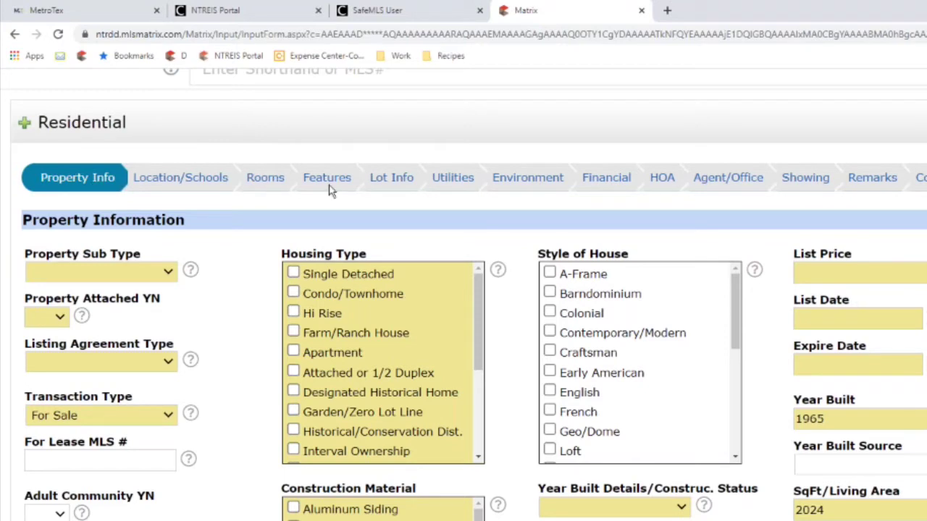
pyautogui.click(72, 186)
pyautogui.click(64, 187)
pyautogui.scroll(-1, 208, 260)
pyautogui.scroll(-1, 210, 255)
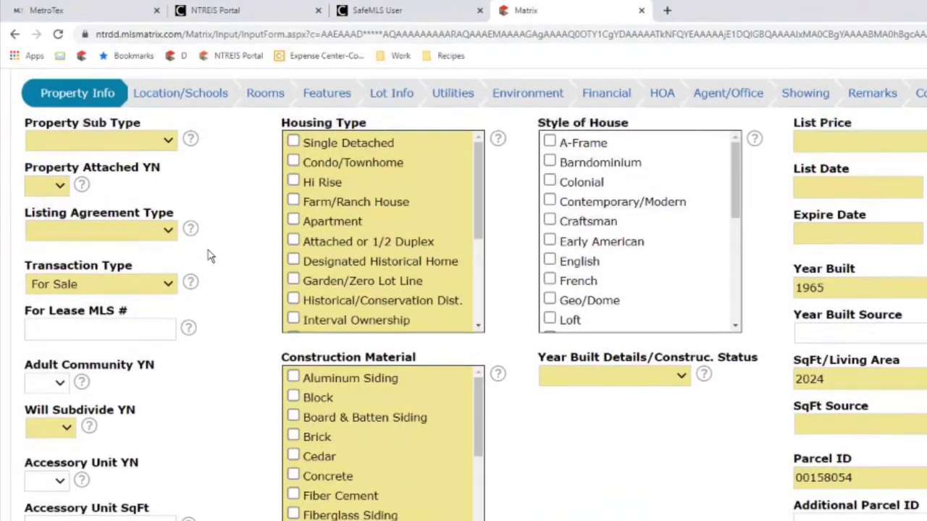
pyautogui.scroll(1, 208, 255)
pyautogui.click(52, 181)
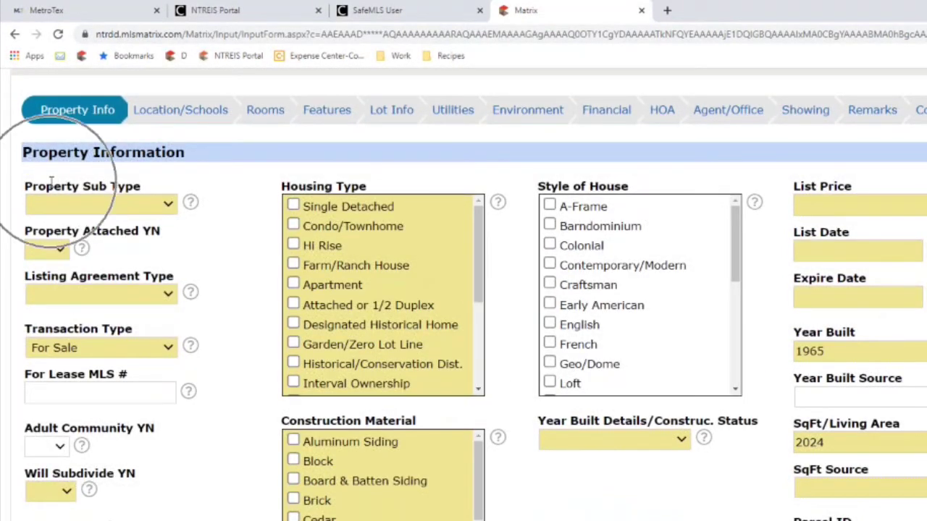
pyautogui.click(168, 206)
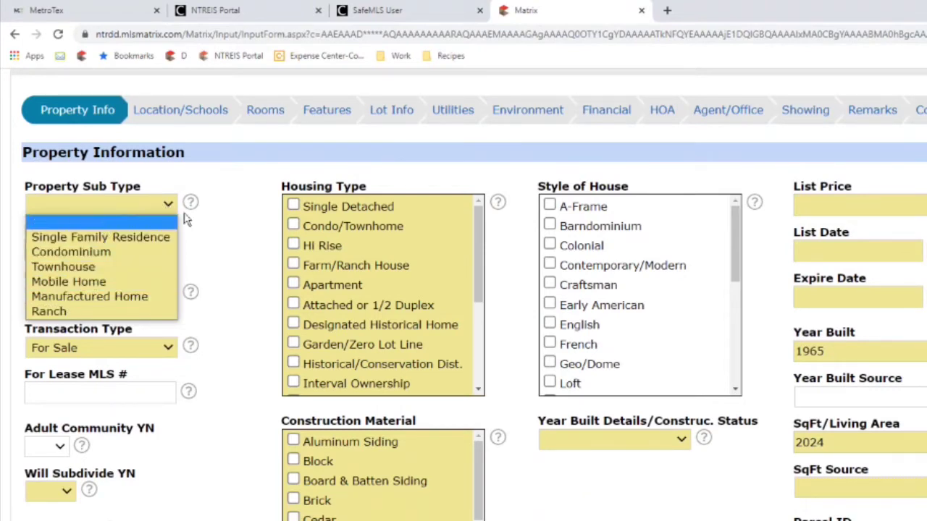
pyautogui.click(252, 216)
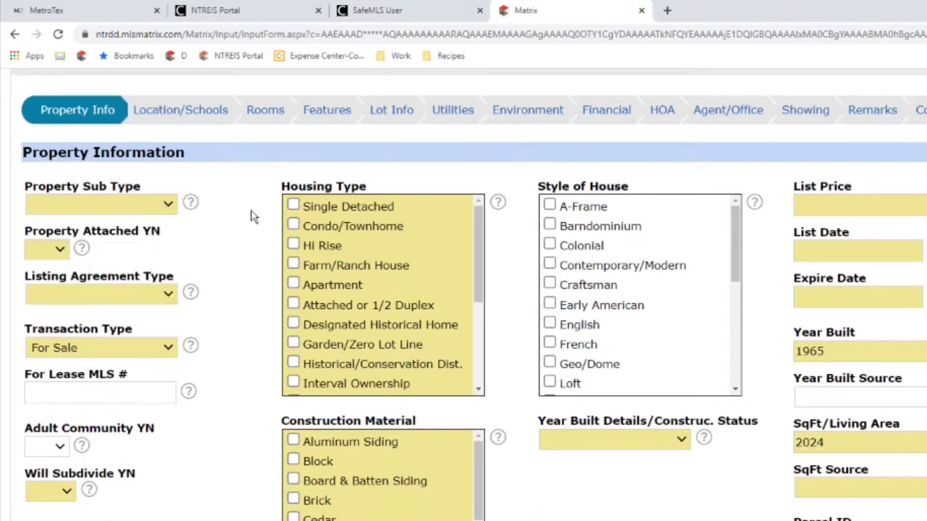
pyautogui.click(60, 249)
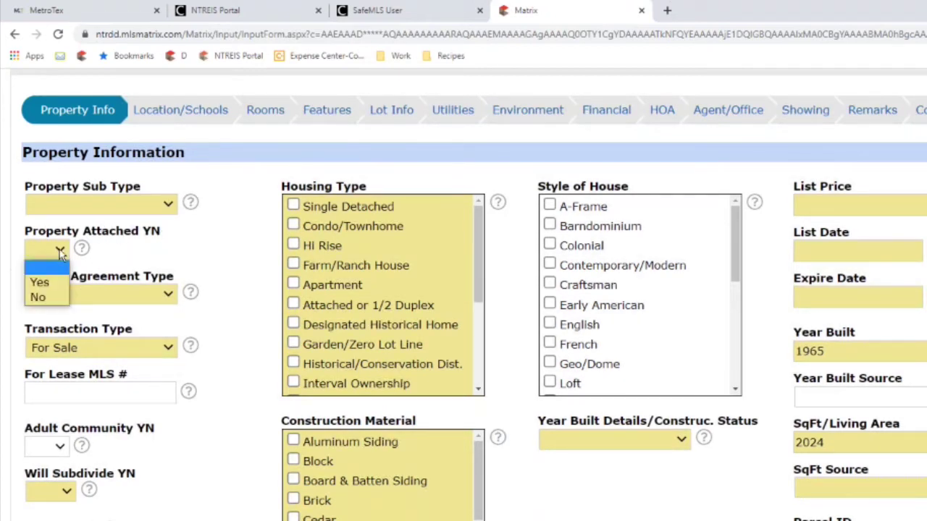
pyautogui.click(61, 250)
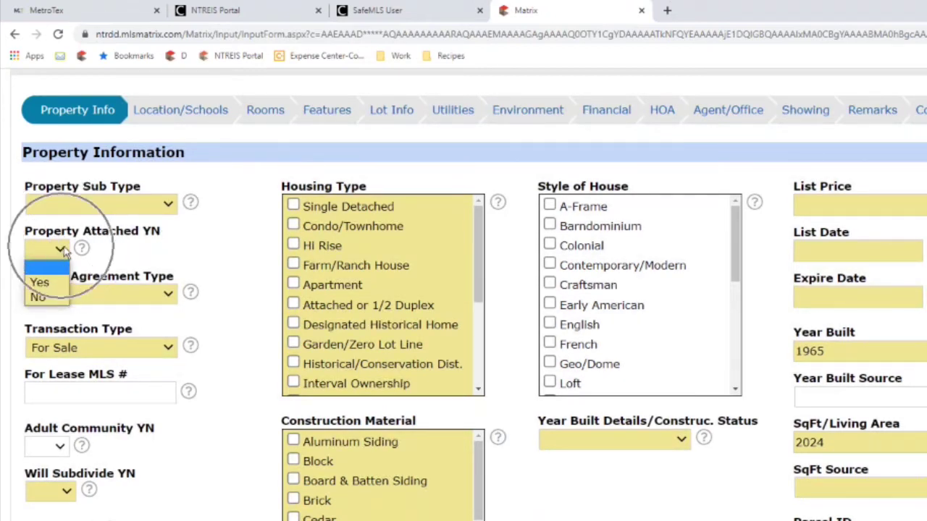
pyautogui.click(221, 276)
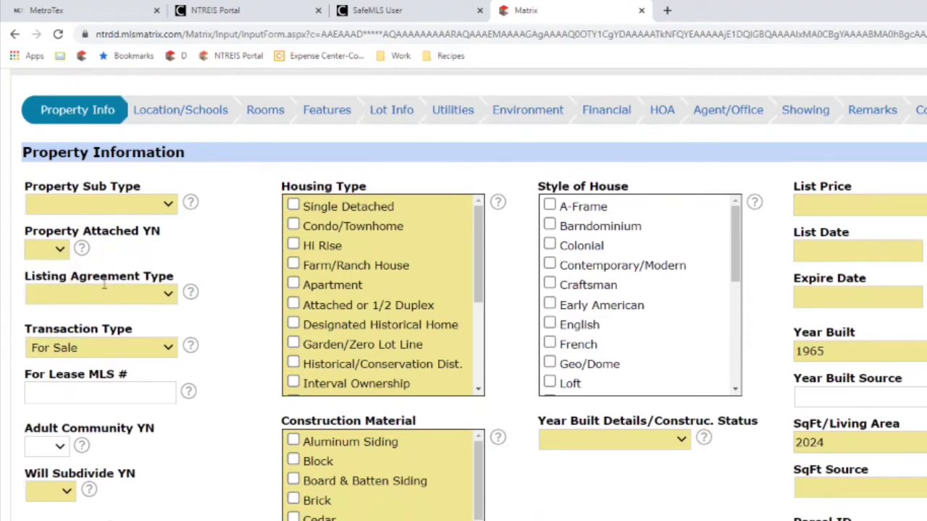
pyautogui.click(168, 296)
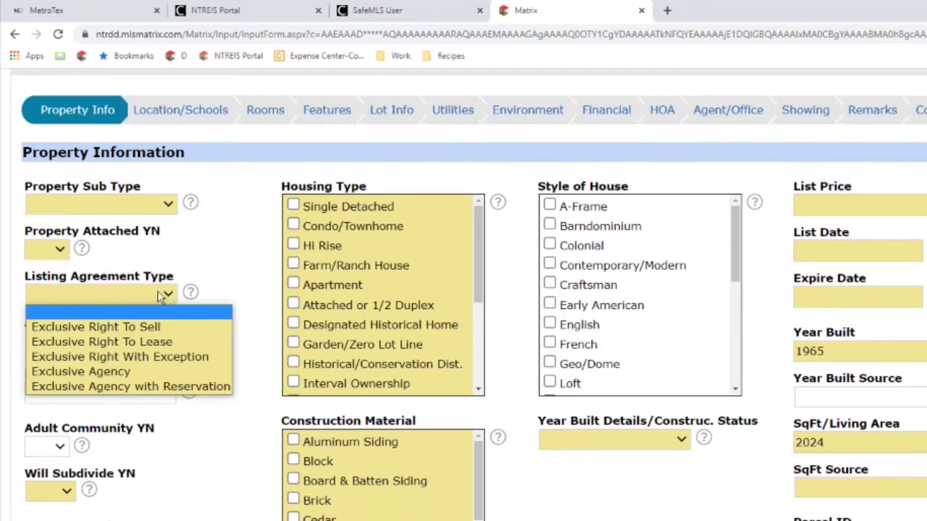
pyautogui.click(160, 297)
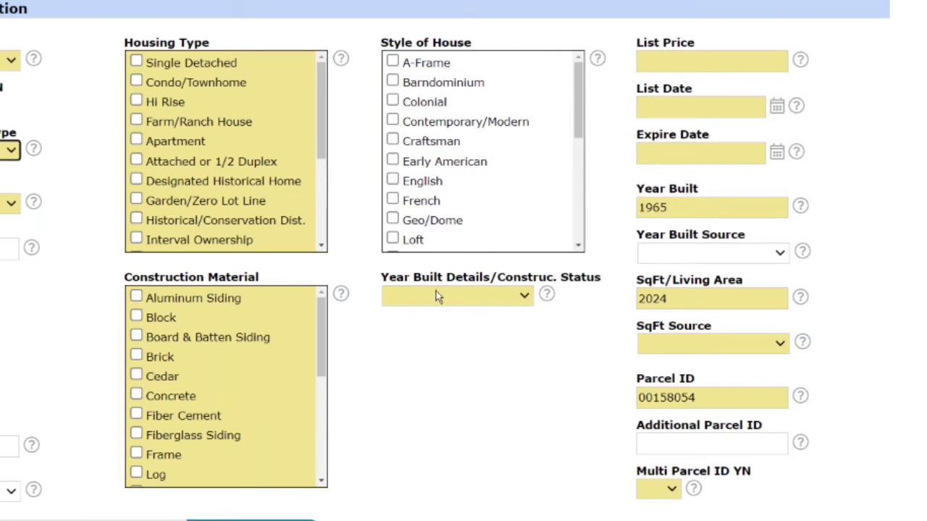
# - Set Year Built Source to Public Records, leaving Construction Status unchosen
pyautogui.click(523, 297)
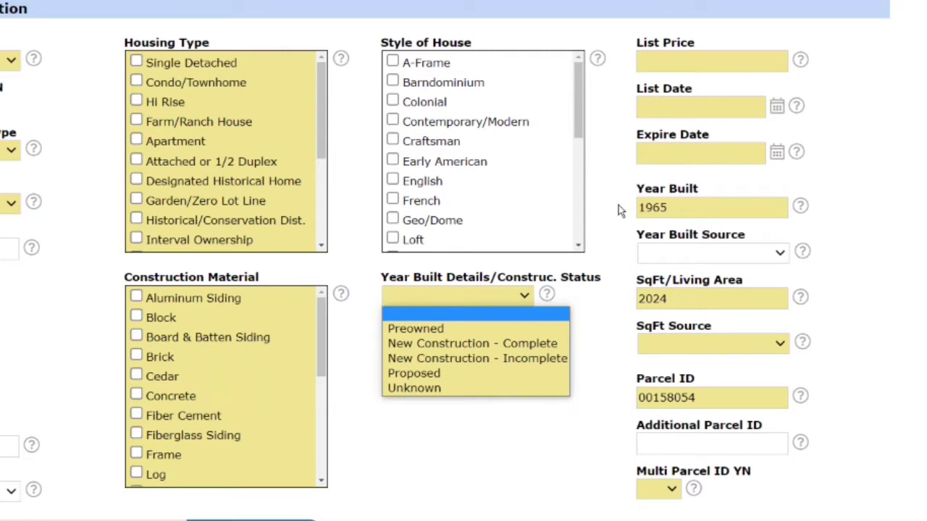
pyautogui.click(664, 190)
pyautogui.click(595, 262)
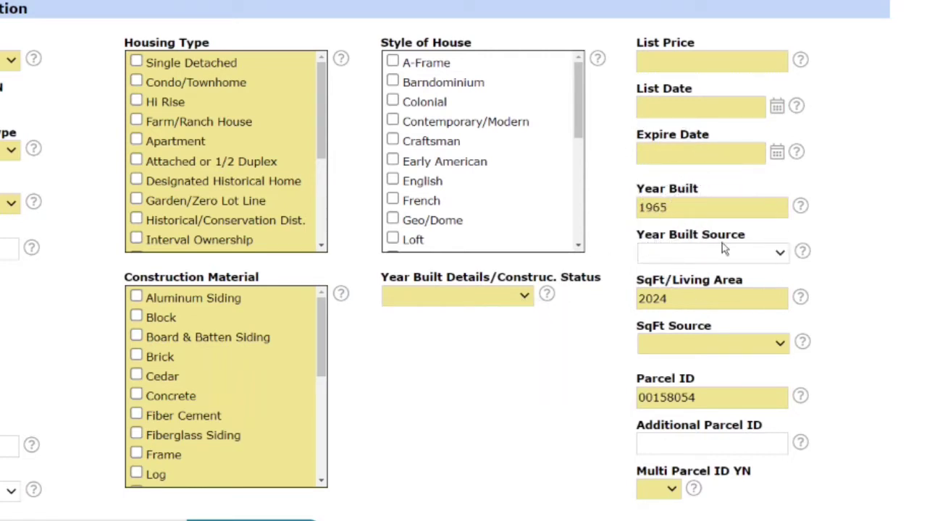
pyautogui.click(770, 255)
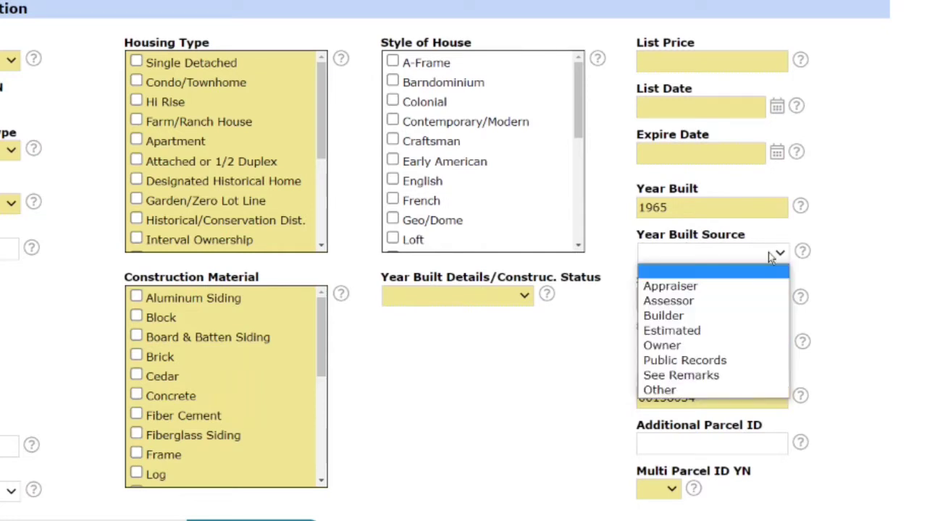
pyautogui.click(705, 364)
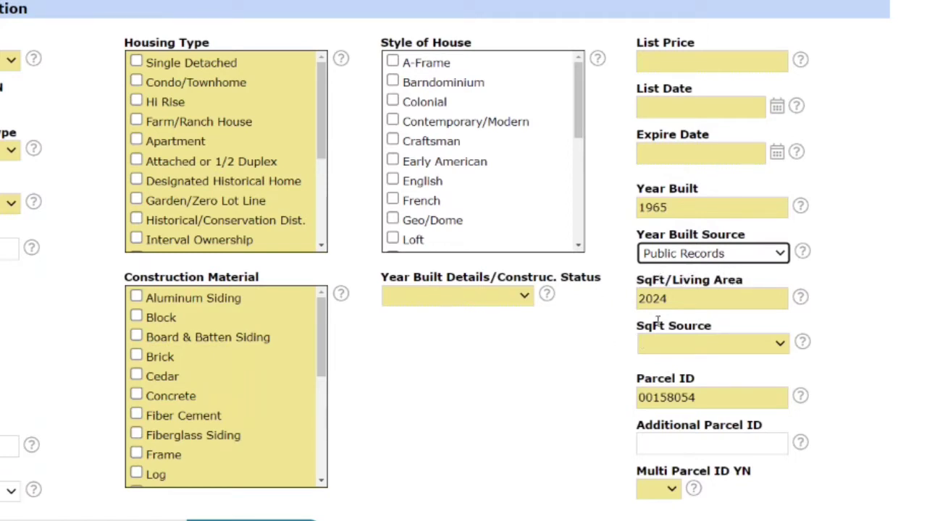
# - Check the SqFt Source options without choosing one and review the Property Info fields
pyautogui.click(715, 346)
pyautogui.click(715, 346)
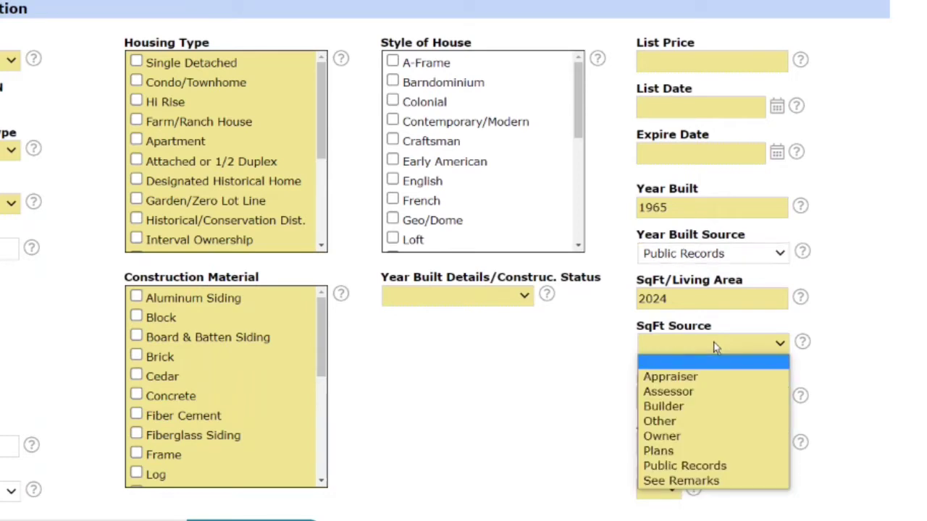
pyautogui.click(715, 346)
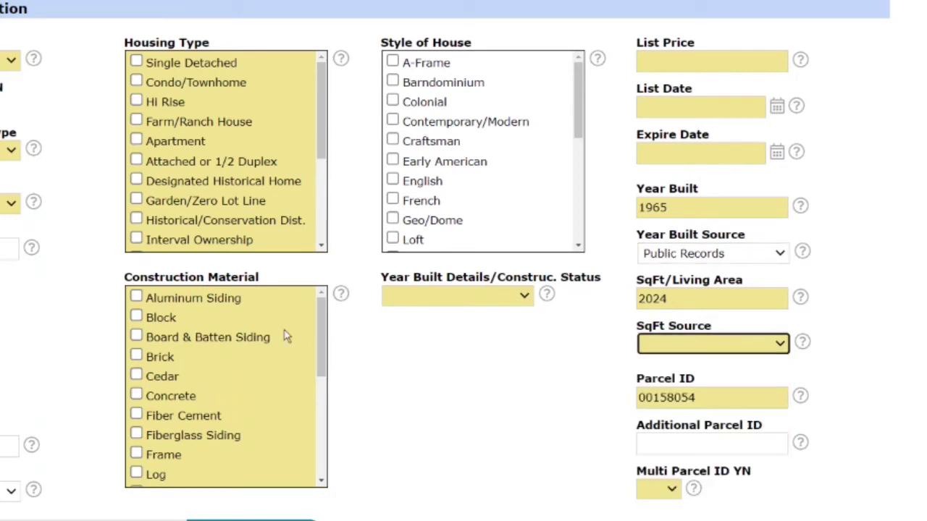
pyautogui.scroll(-1, 76, 267)
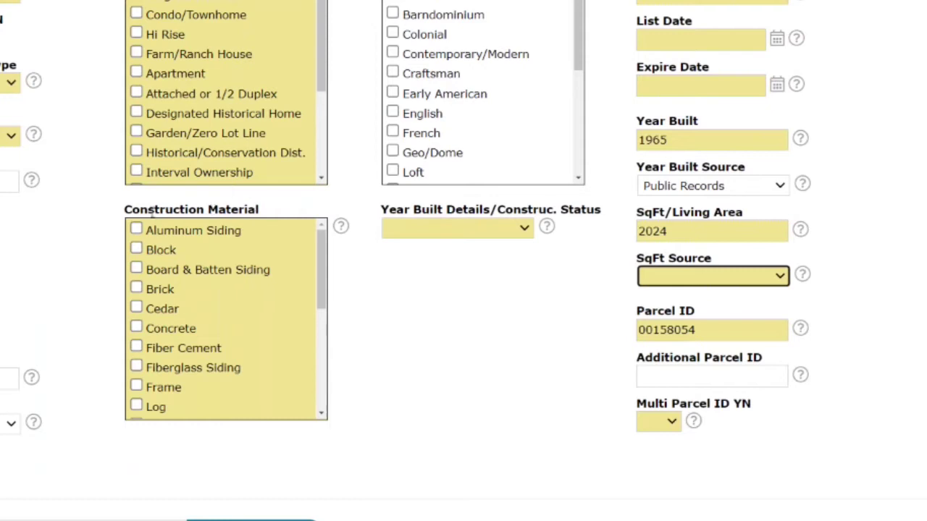
pyautogui.scroll(-3, 216, 271)
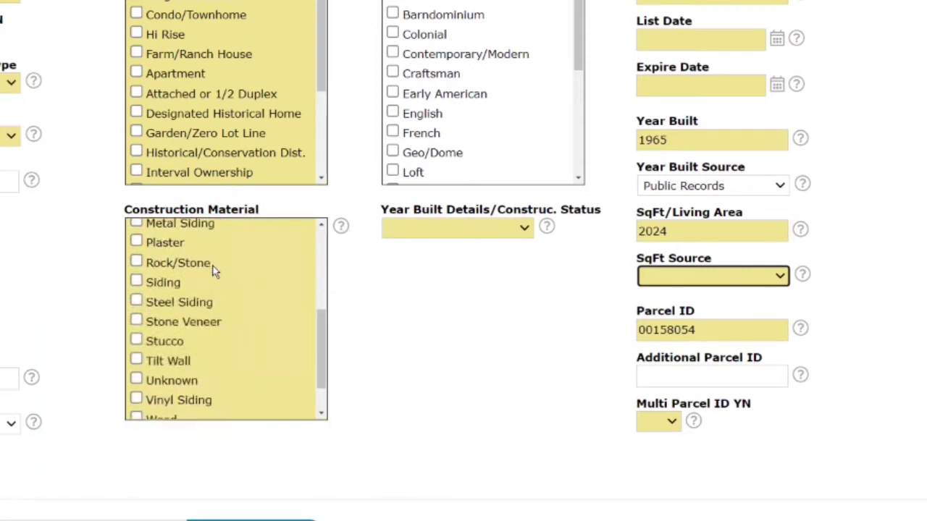
pyautogui.scroll(-1, 215, 271)
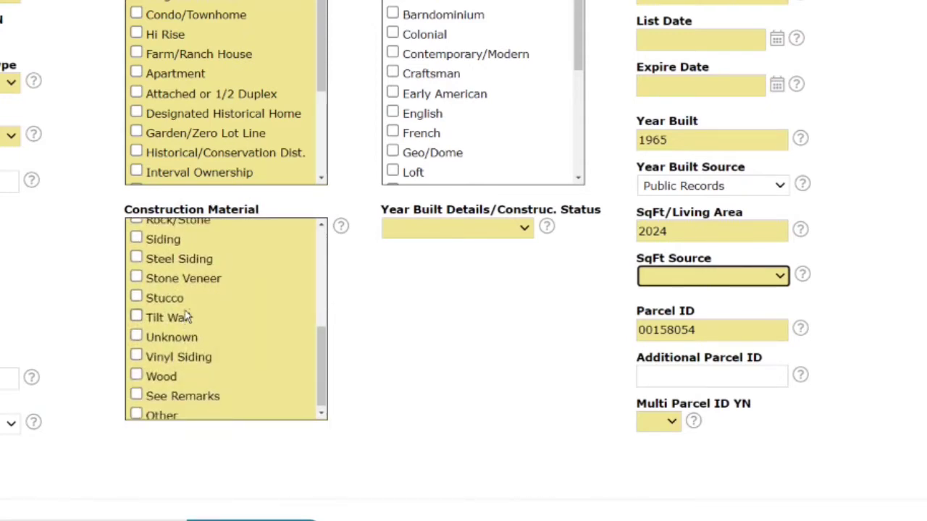
pyautogui.scroll(4, 186, 317)
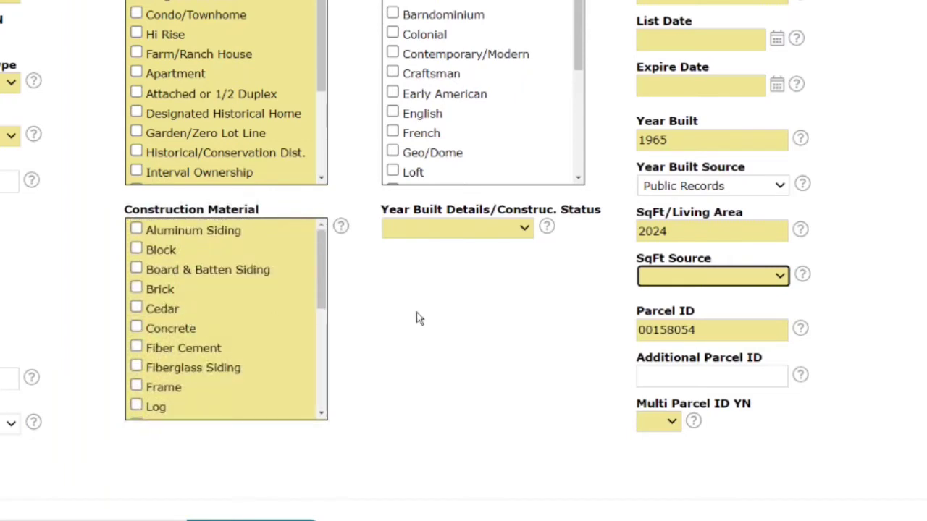
pyautogui.scroll(1, 418, 321)
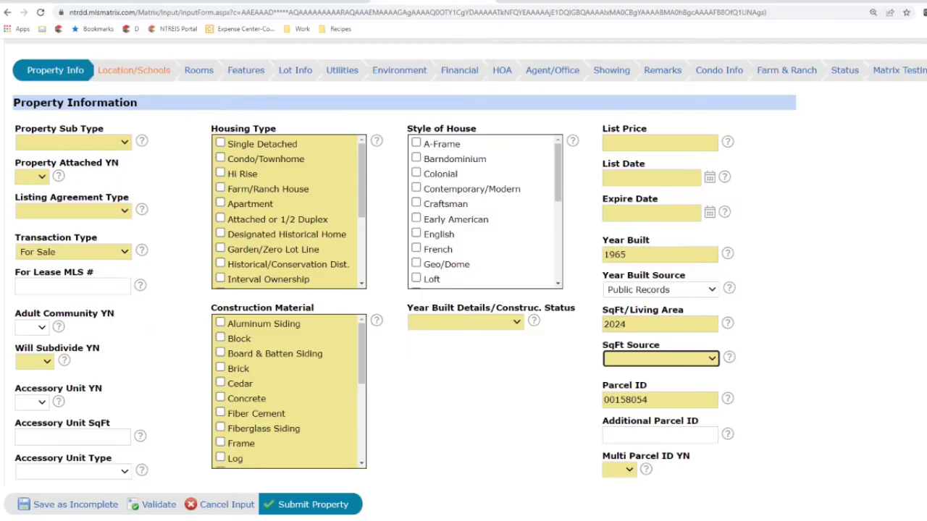
# - Check the prefilled Bedford address and school district fields, then go to Rooms
pyautogui.click(133, 72)
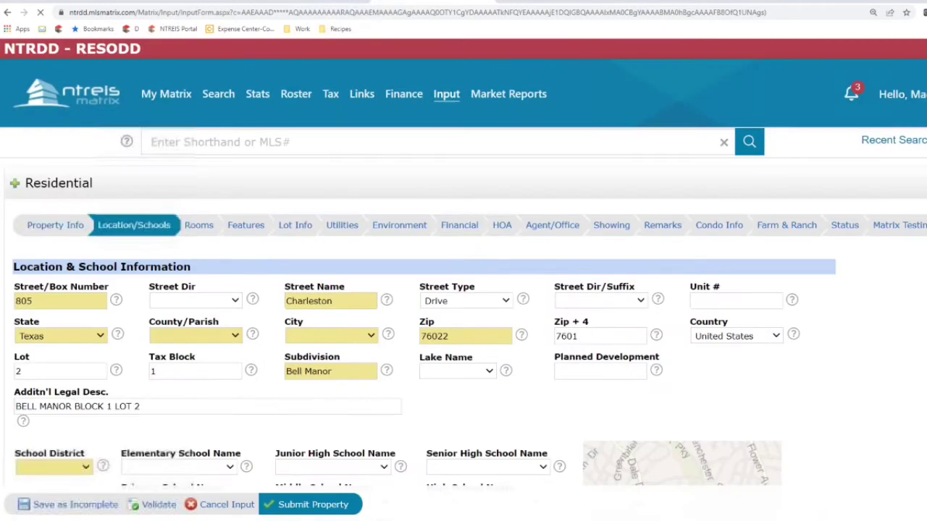
pyautogui.scroll(-1, 119, 251)
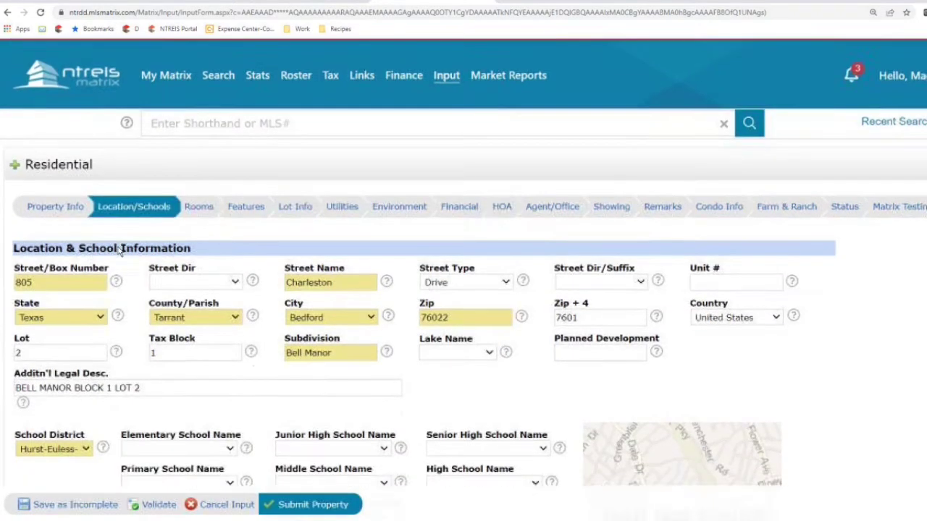
pyautogui.scroll(-1, 131, 279)
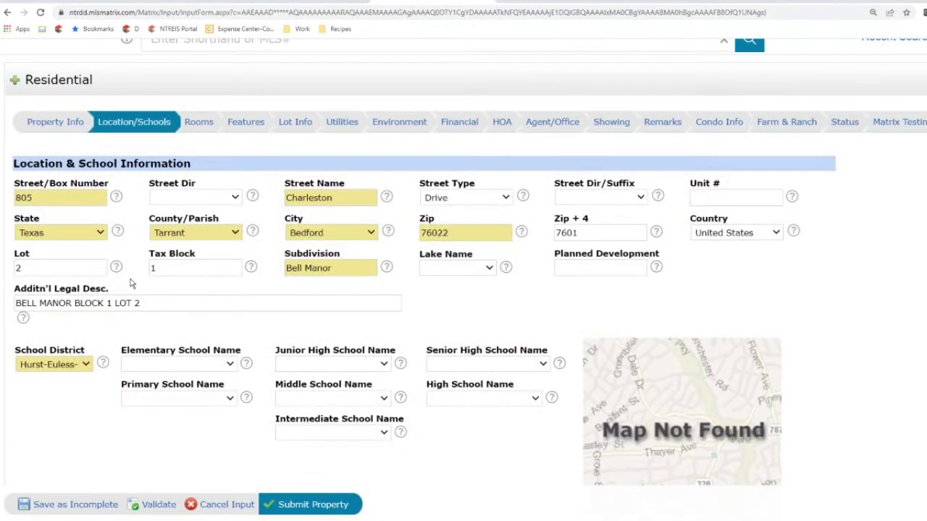
pyautogui.click(130, 125)
pyautogui.scroll(-2, 138, 213)
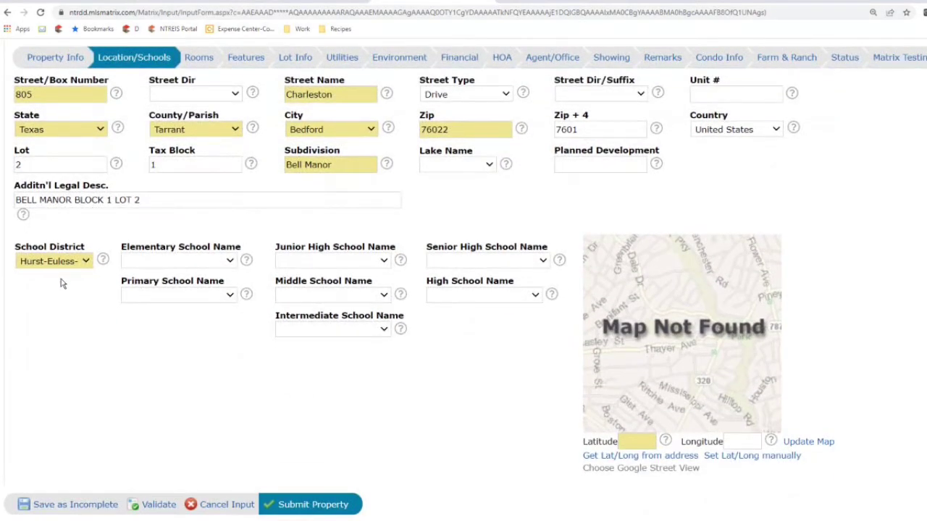
pyautogui.scroll(2, 63, 284)
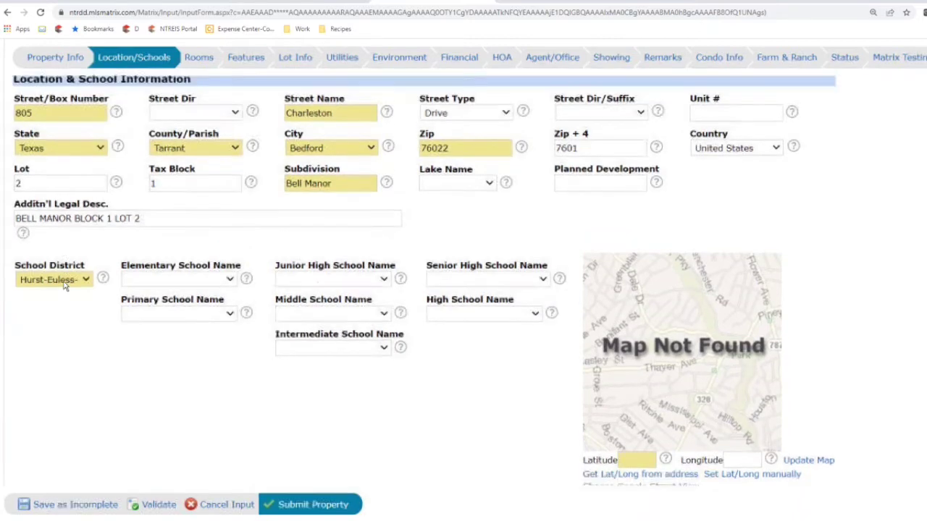
pyautogui.scroll(1, 81, 287)
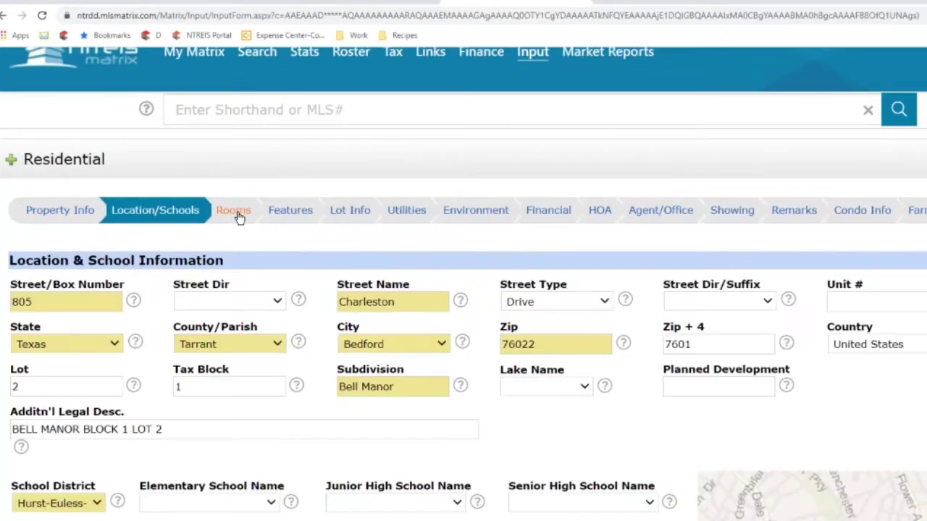
pyautogui.click(202, 178)
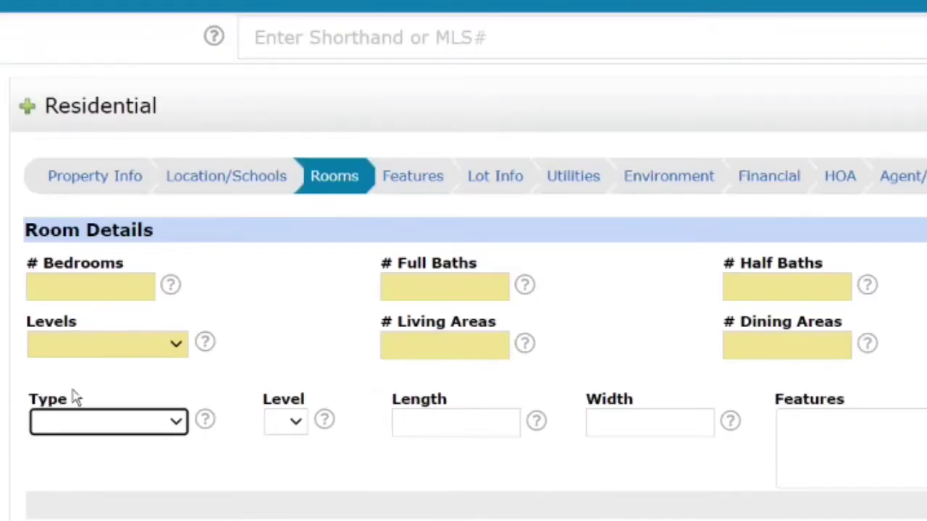
pyautogui.click(61, 417)
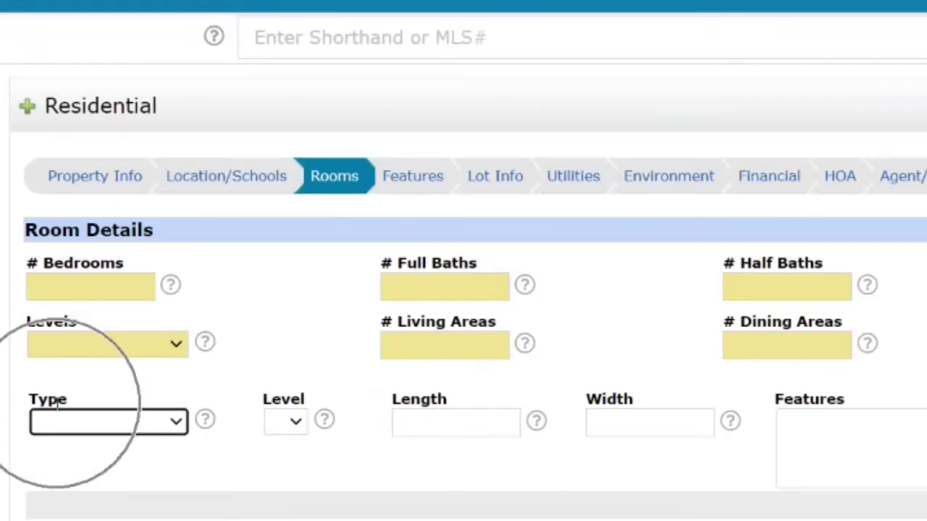
pyautogui.click(51, 325)
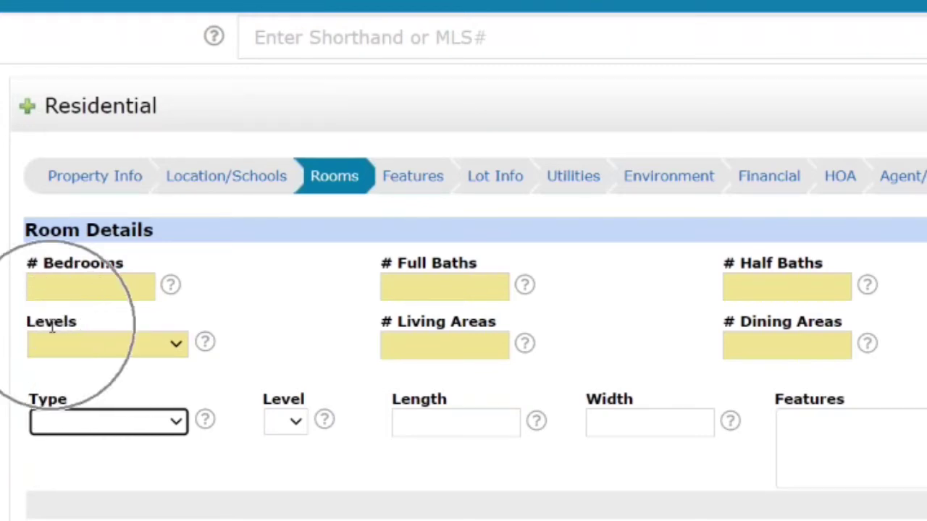
pyautogui.click(181, 350)
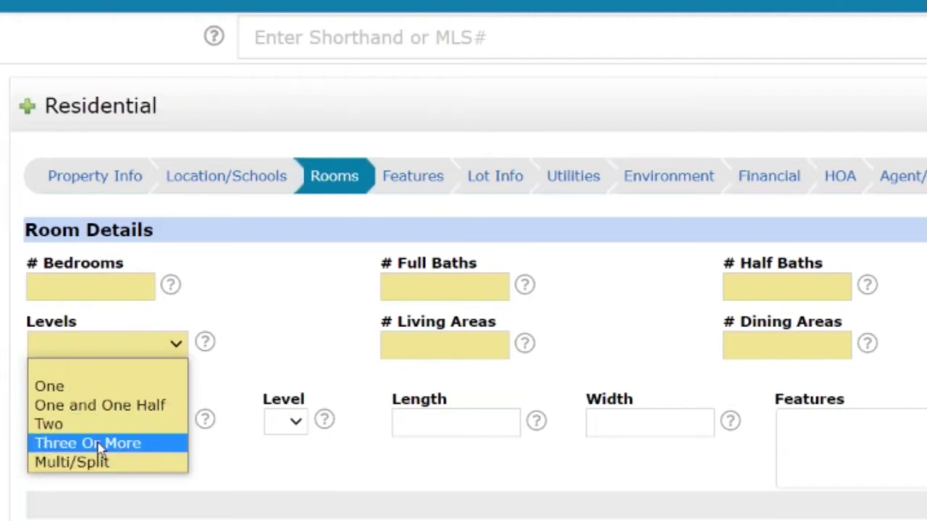
pyautogui.click(165, 353)
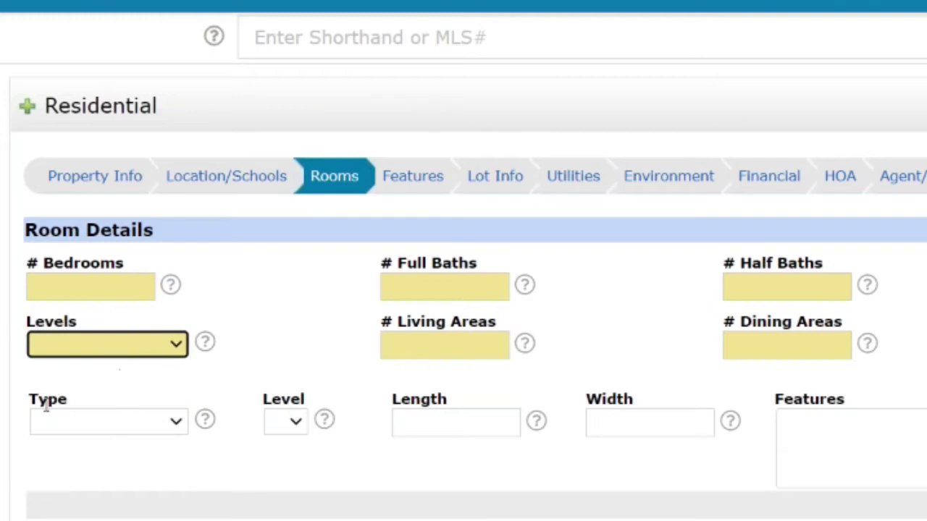
pyautogui.click(176, 426)
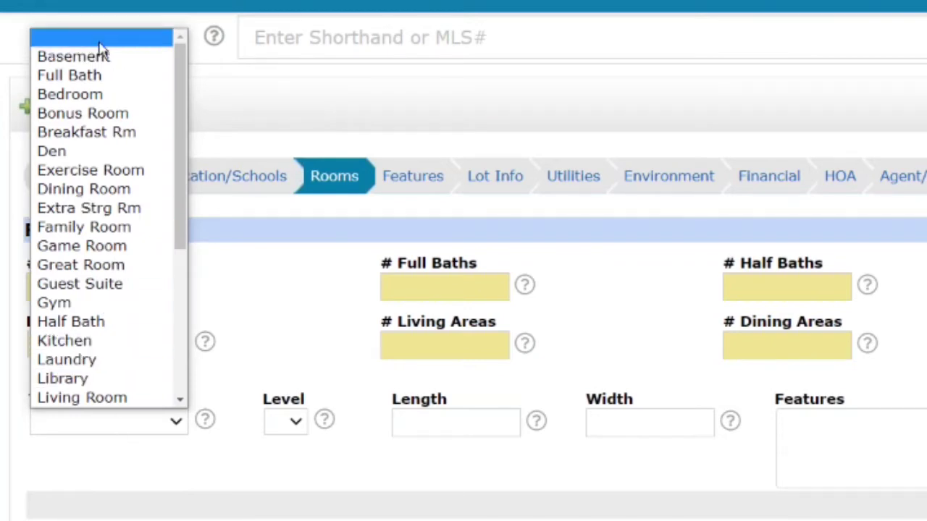
pyautogui.scroll(-5, 112, 245)
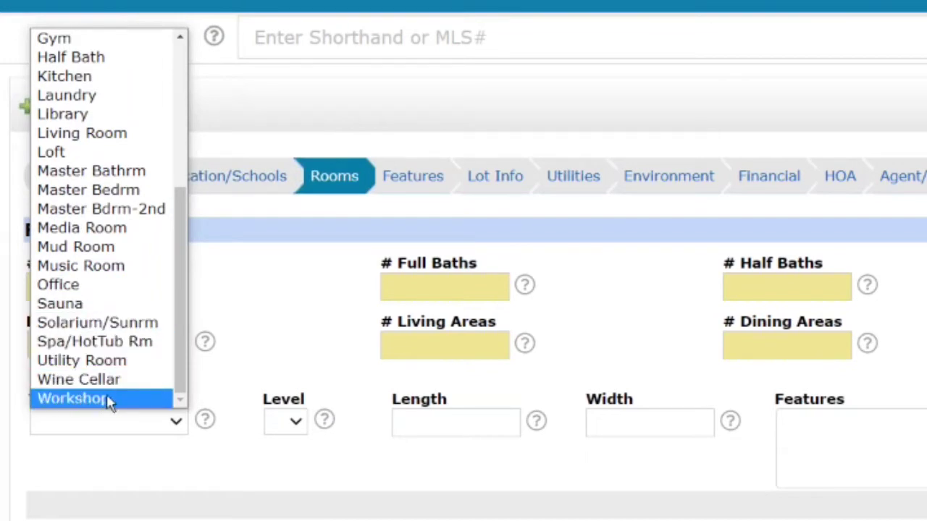
pyautogui.click(112, 399)
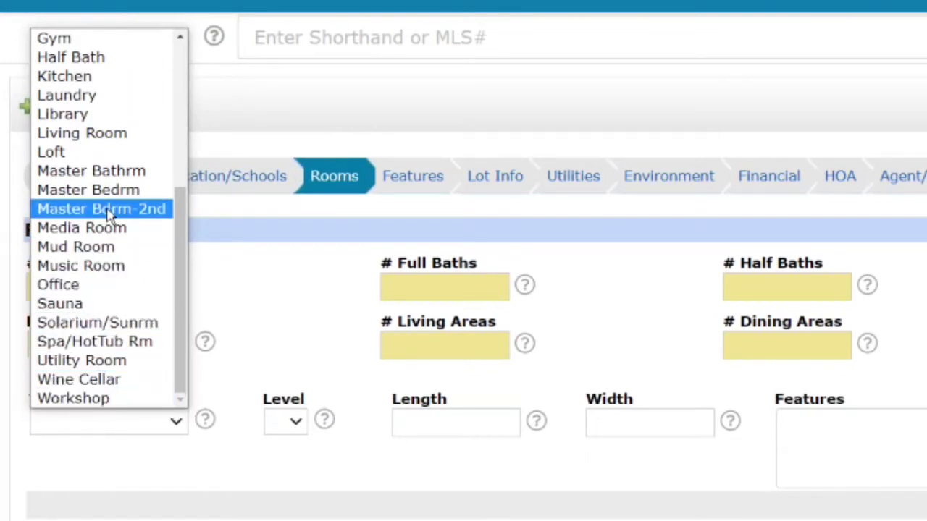
pyautogui.scroll(3, 108, 214)
pyautogui.scroll(2, 109, 214)
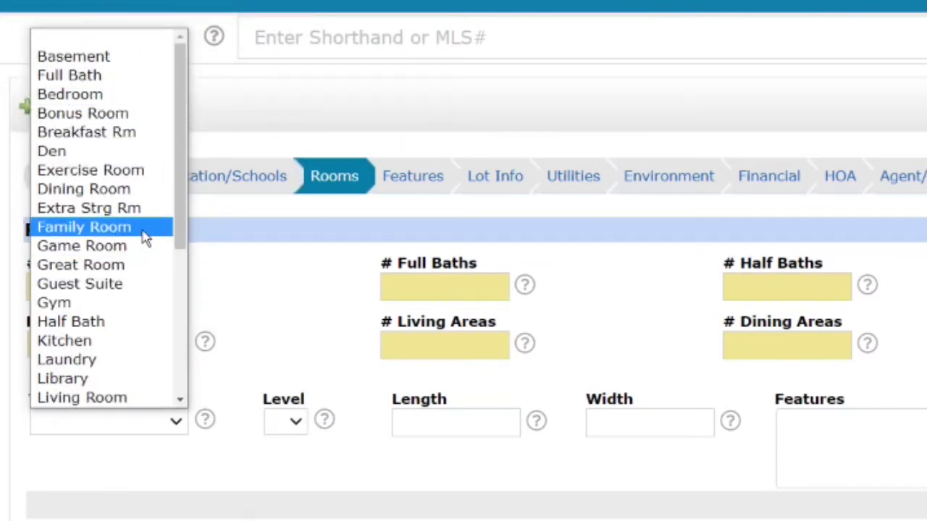
pyautogui.click(241, 251)
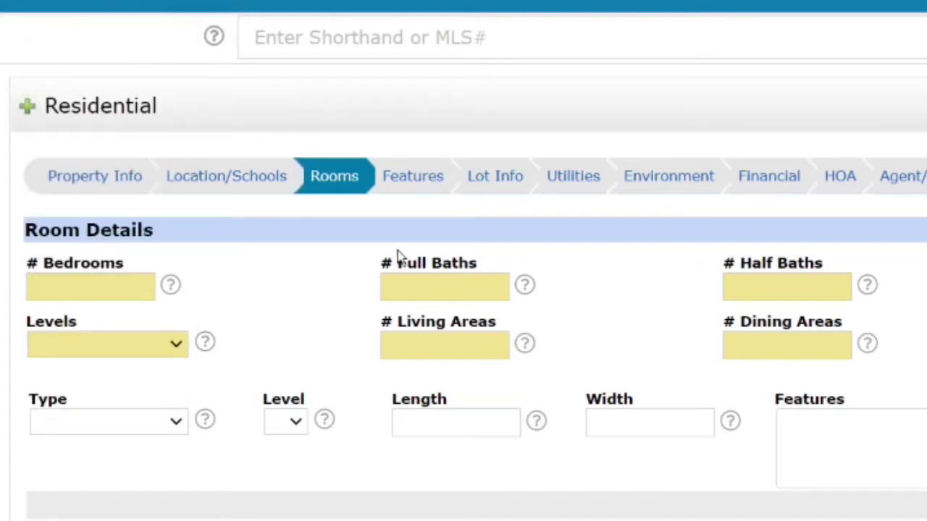
pyautogui.click(455, 276)
pyautogui.click(457, 286)
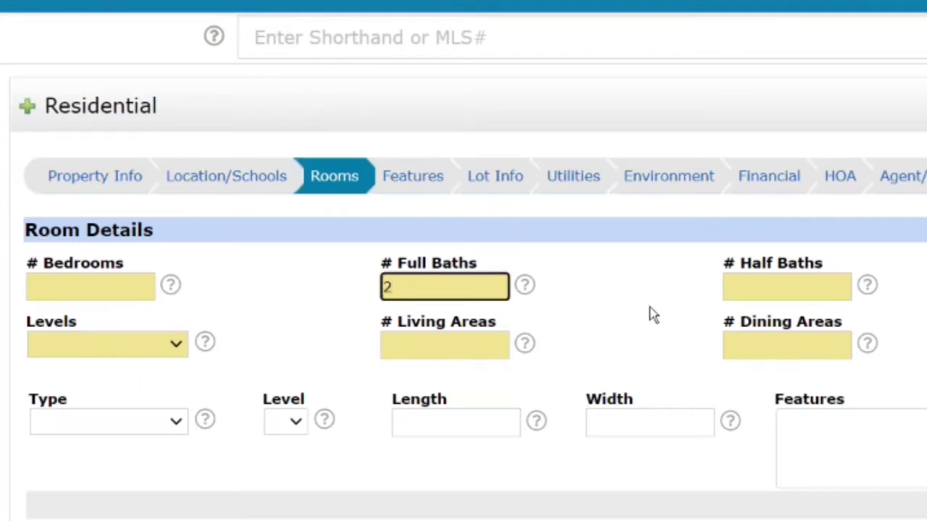
# - Enter 2 in # Full Baths and 1 in # Half Baths, then go to Features
pyautogui.click(795, 288)
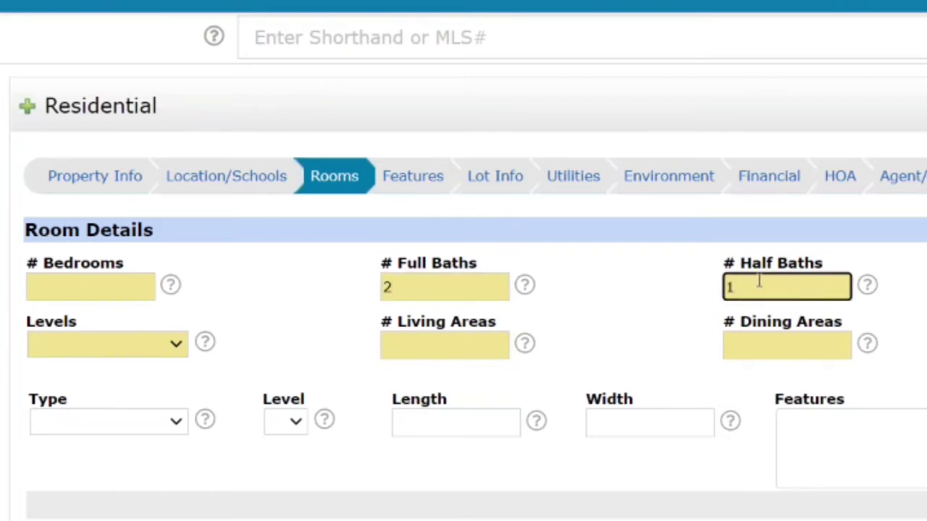
pyautogui.click(759, 282)
pyautogui.click(426, 289)
pyautogui.click(751, 290)
pyautogui.click(420, 294)
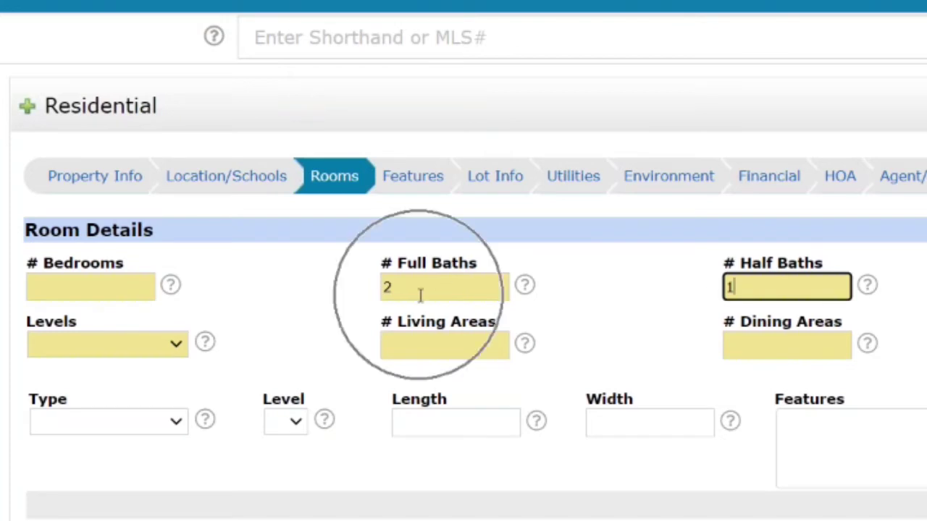
pyautogui.click(747, 287)
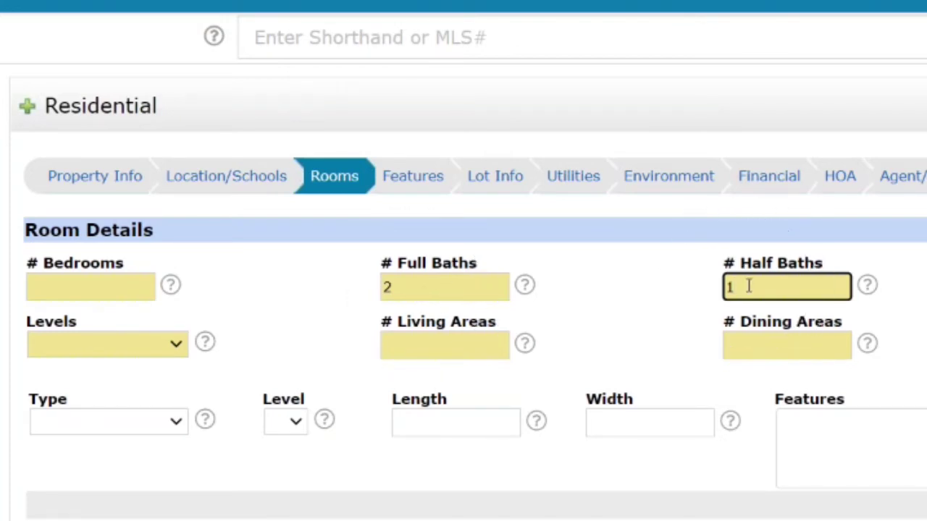
pyautogui.click(748, 285)
pyautogui.click(751, 288)
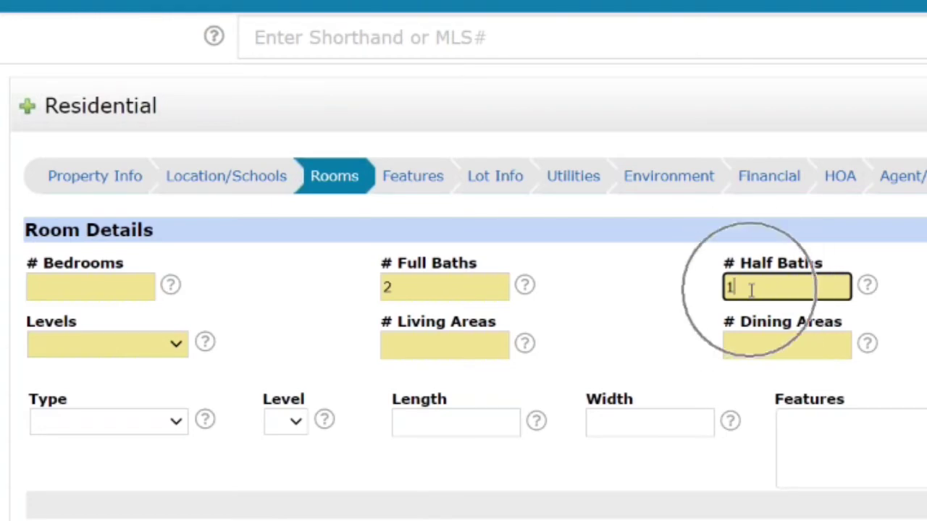
pyautogui.click(767, 284)
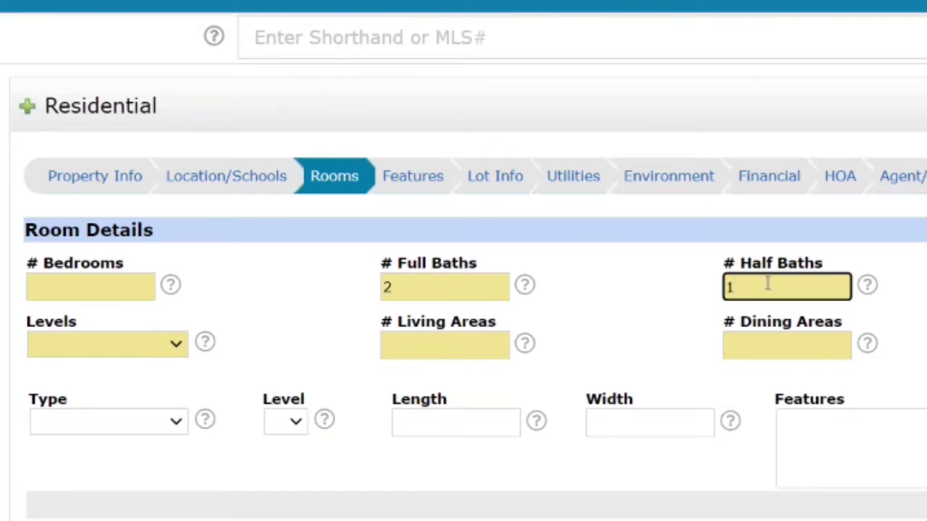
pyautogui.click(403, 188)
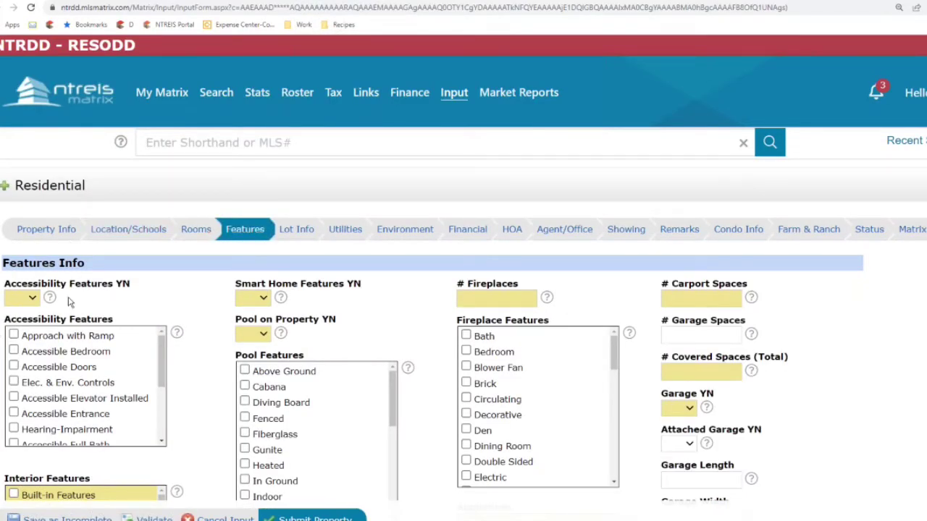
pyautogui.click(49, 286)
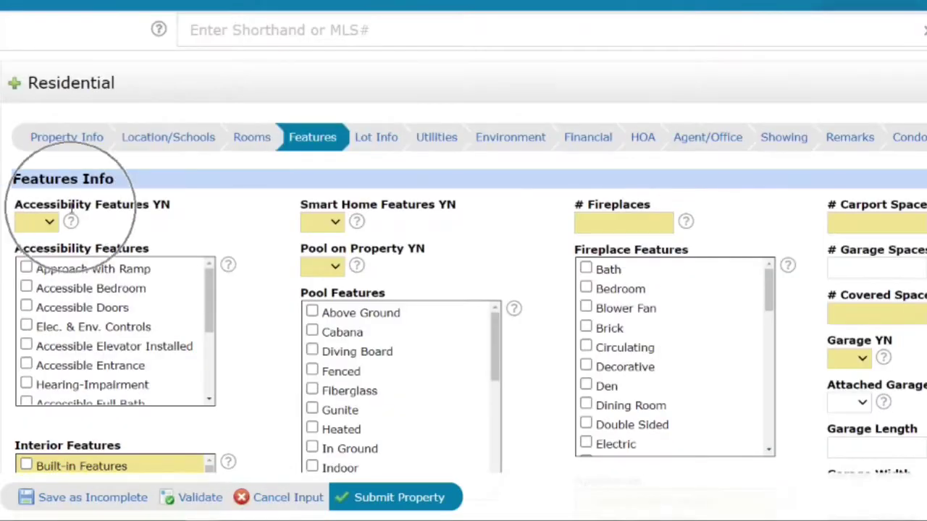
pyautogui.click(58, 250)
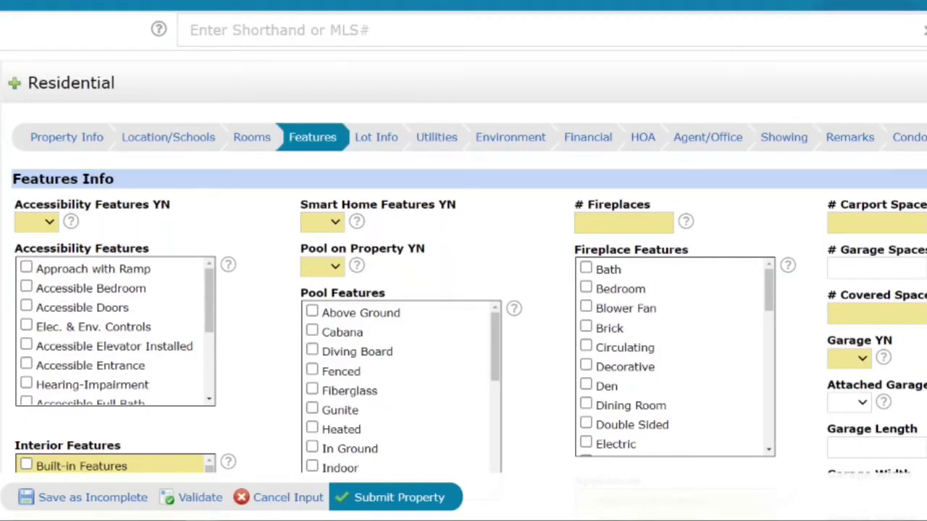
pyautogui.scroll(-5, 163, 279)
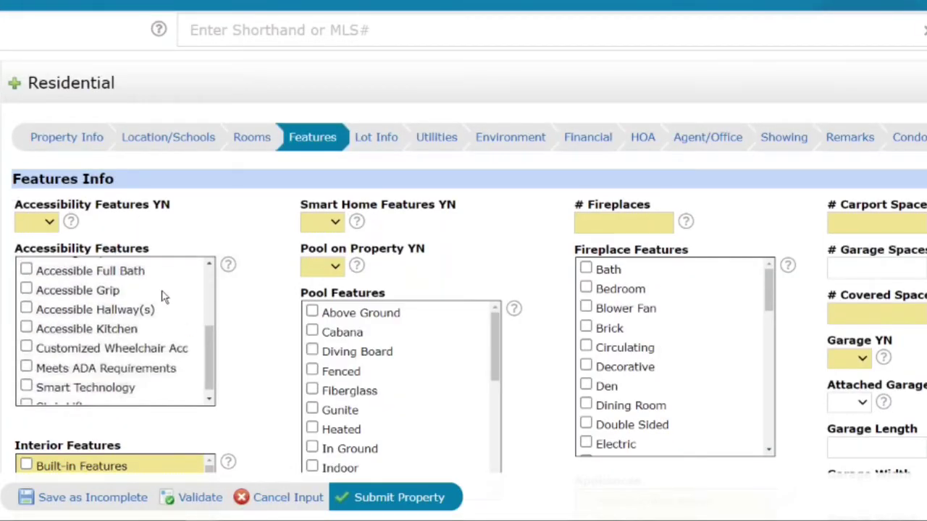
pyautogui.click(150, 348)
pyautogui.click(142, 208)
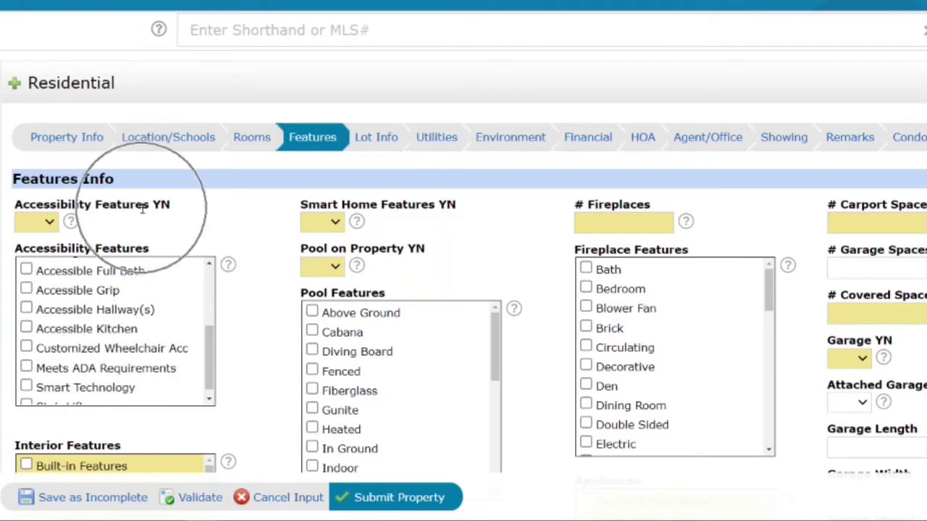
pyautogui.click(47, 223)
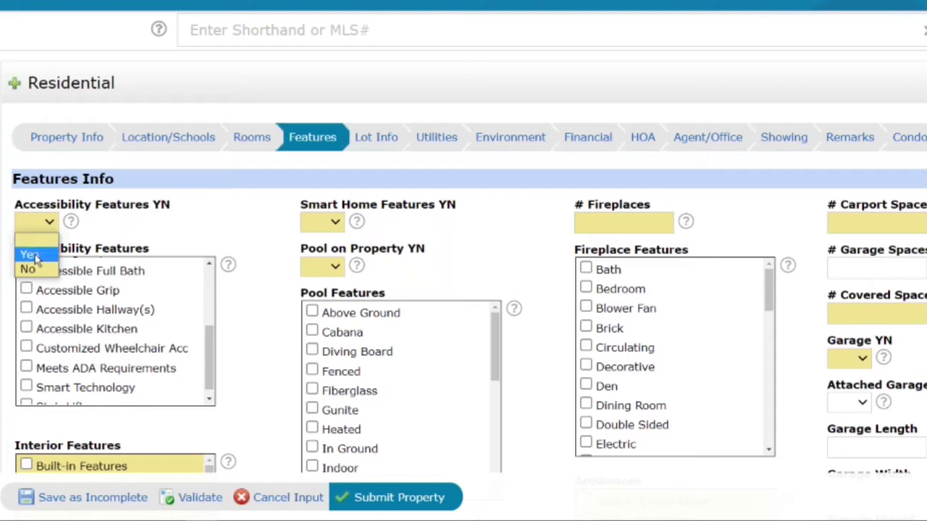
pyautogui.click(52, 222)
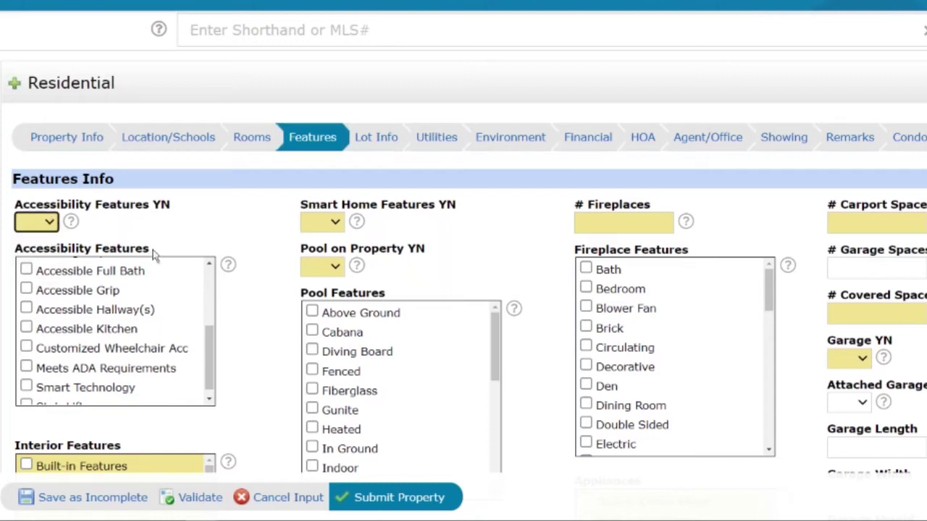
pyautogui.scroll(4, 188, 282)
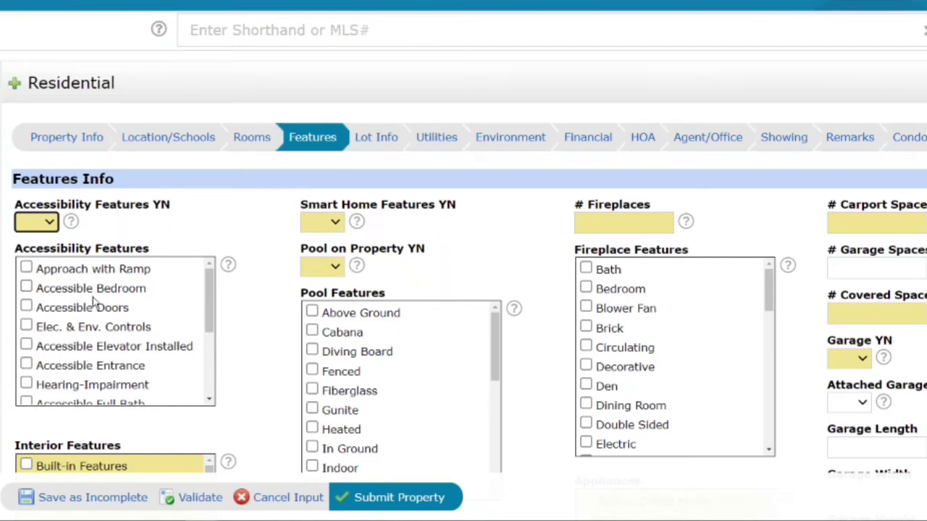
pyautogui.scroll(-3, 104, 324)
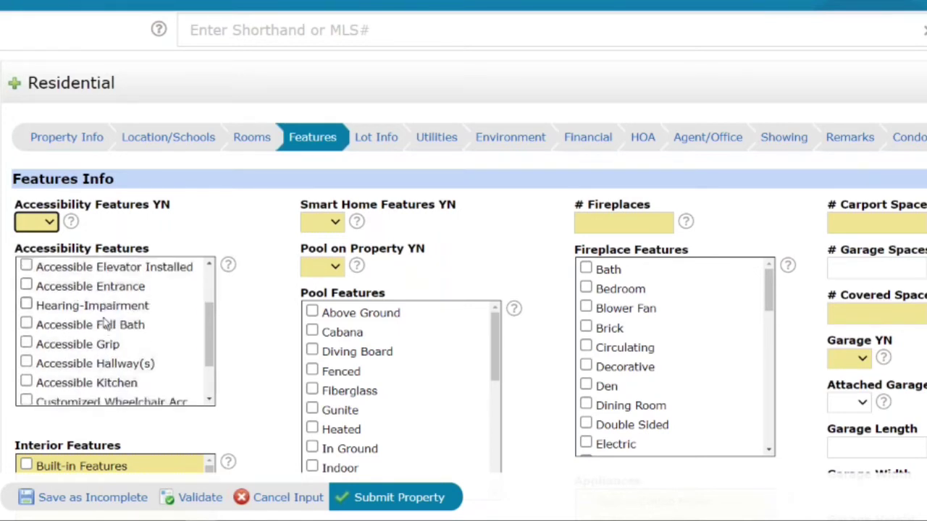
pyautogui.scroll(-1, 103, 323)
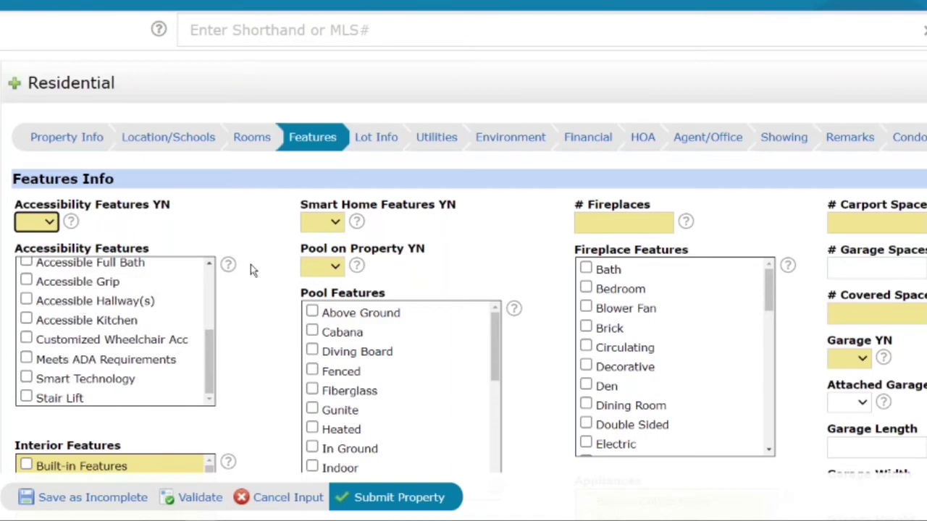
pyautogui.scroll(-3, 244, 265)
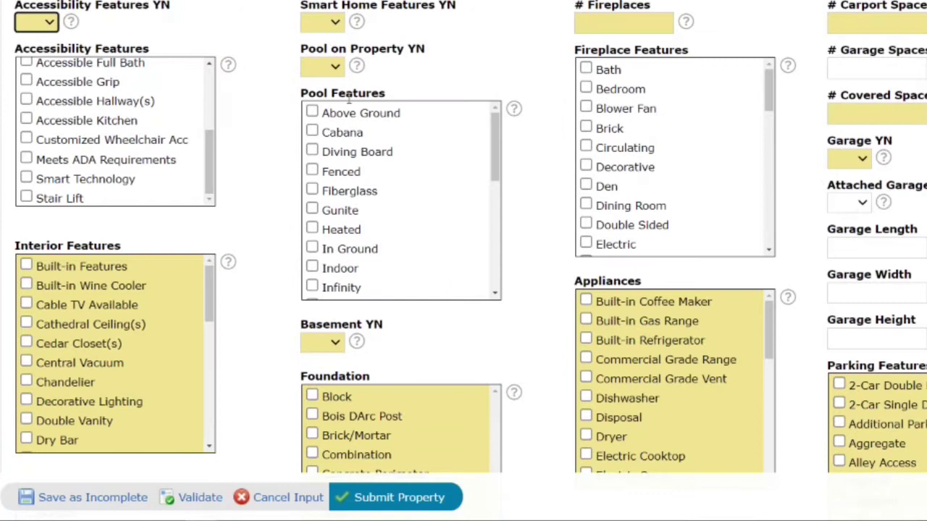
pyautogui.click(343, 87)
pyautogui.scroll(-3, 344, 269)
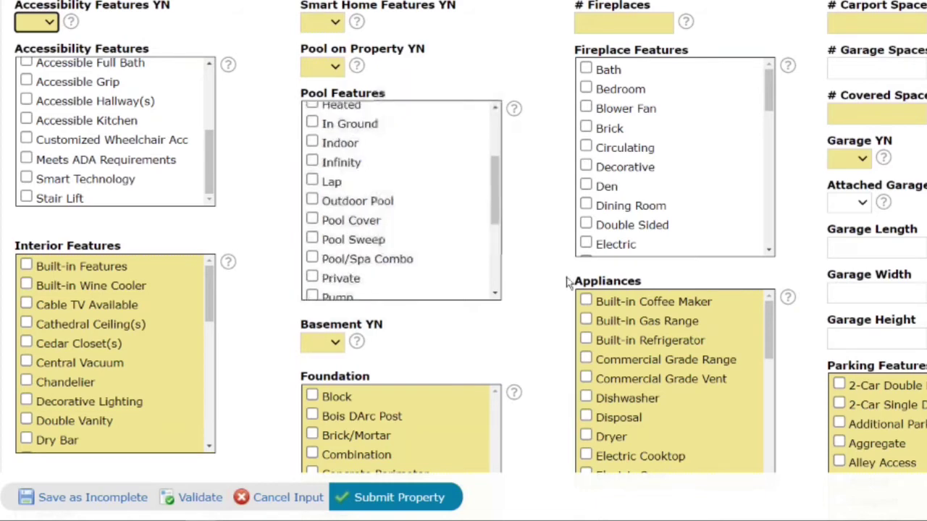
pyautogui.scroll(-1, 520, 277)
pyautogui.scroll(-2, 521, 281)
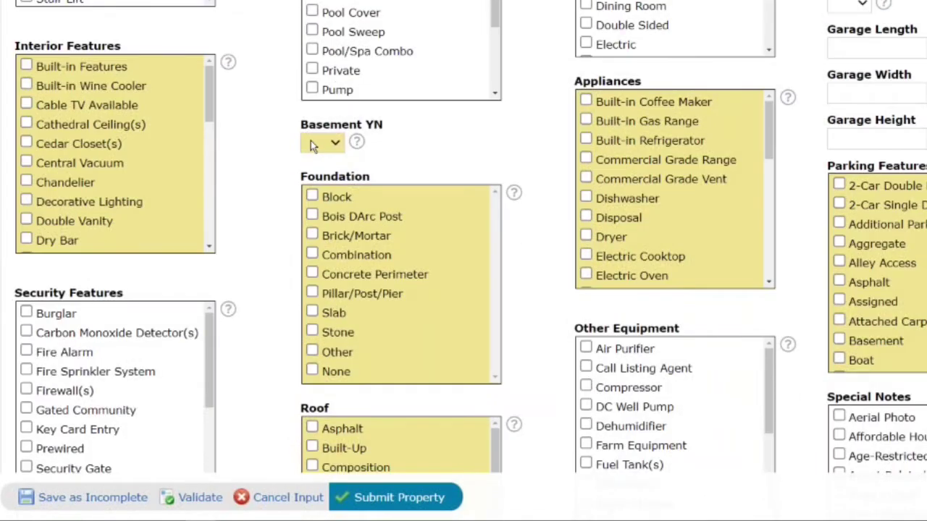
pyautogui.click(310, 142)
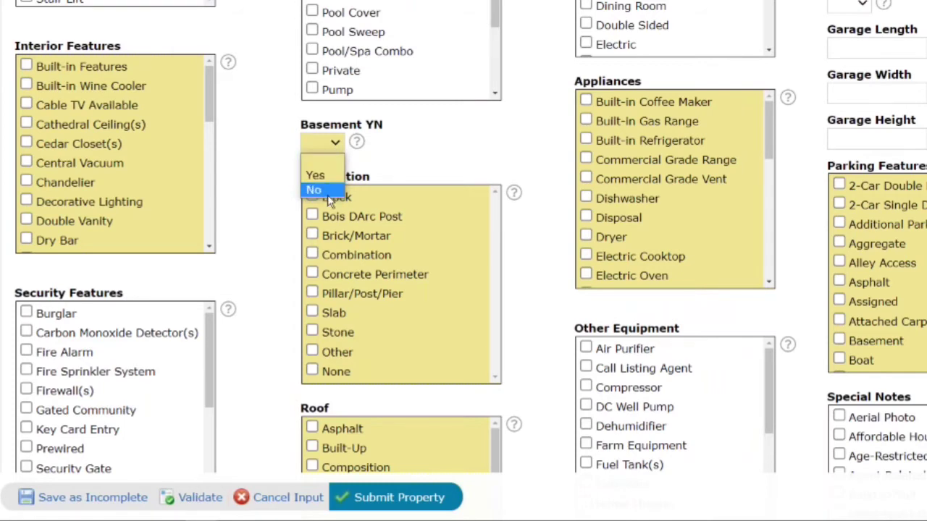
pyautogui.click(427, 141)
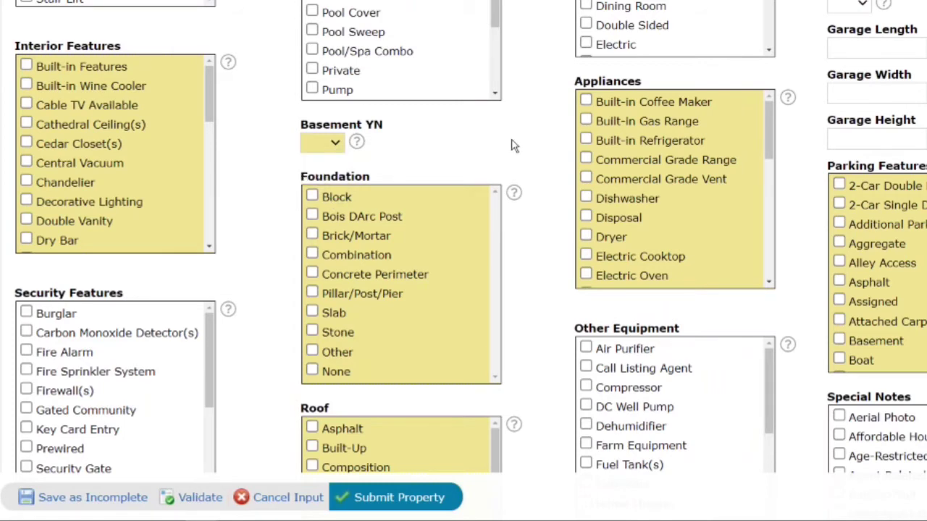
pyautogui.scroll(-5, 550, 181)
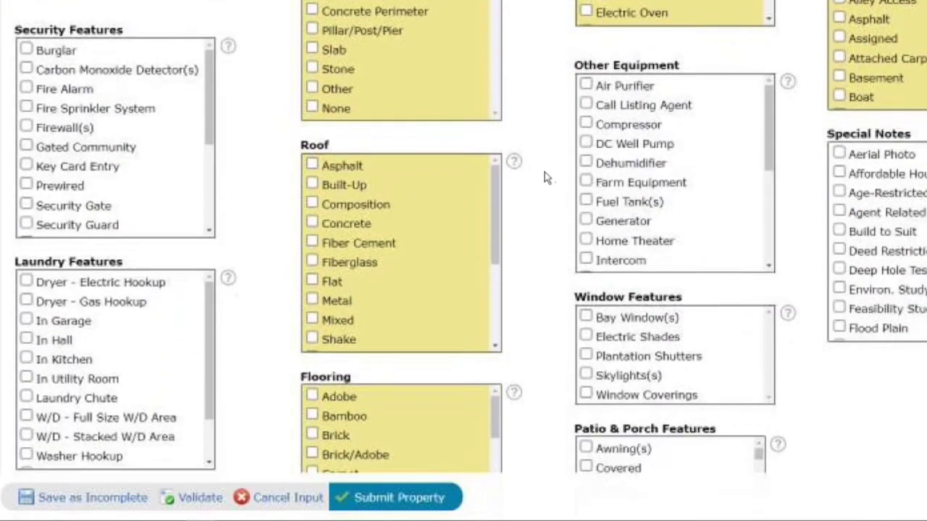
pyautogui.scroll(-1, 548, 178)
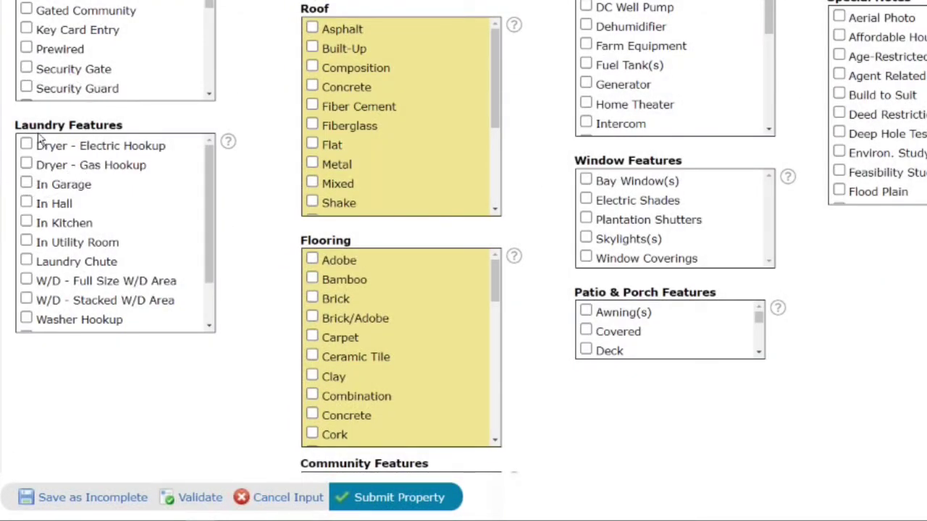
pyautogui.moveTo(209, 173); pyautogui.dragTo(205, 273)
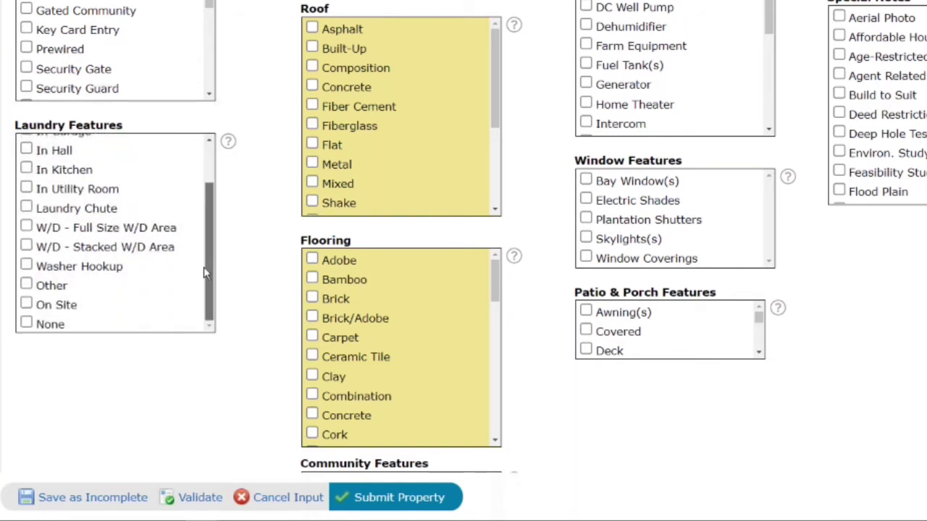
pyautogui.click(607, 163)
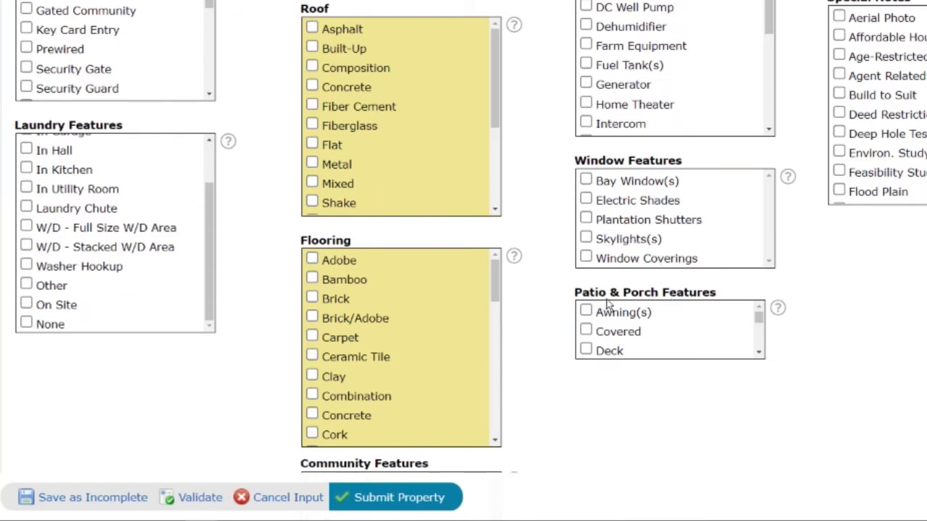
pyautogui.click(607, 305)
pyautogui.click(607, 305)
pyautogui.scroll(-4, 828, 296)
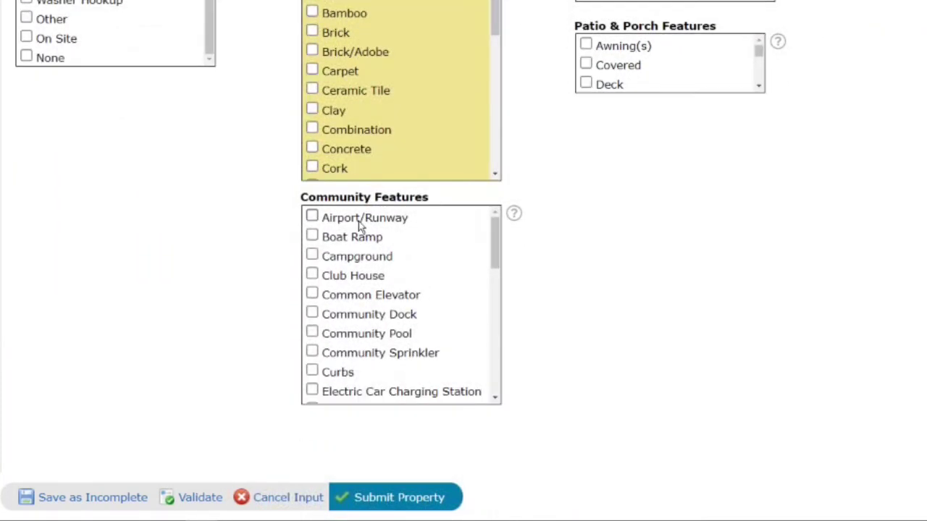
pyautogui.click(359, 224)
pyautogui.click(362, 193)
pyautogui.scroll(3, 631, 300)
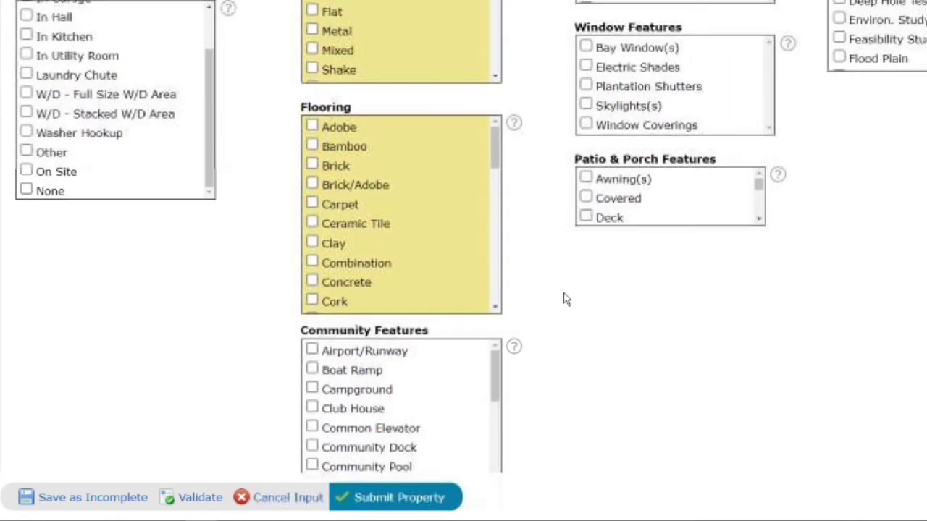
pyautogui.scroll(5, 559, 292)
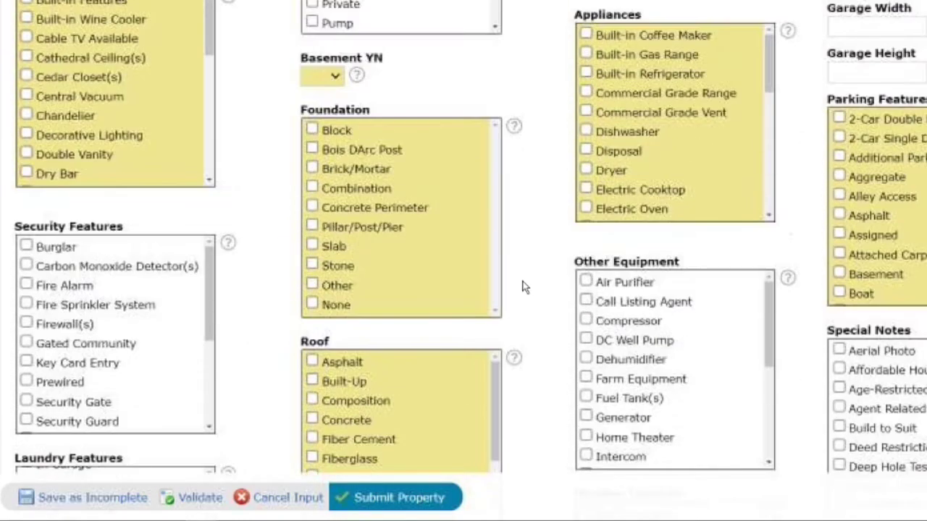
pyautogui.scroll(3, 525, 288)
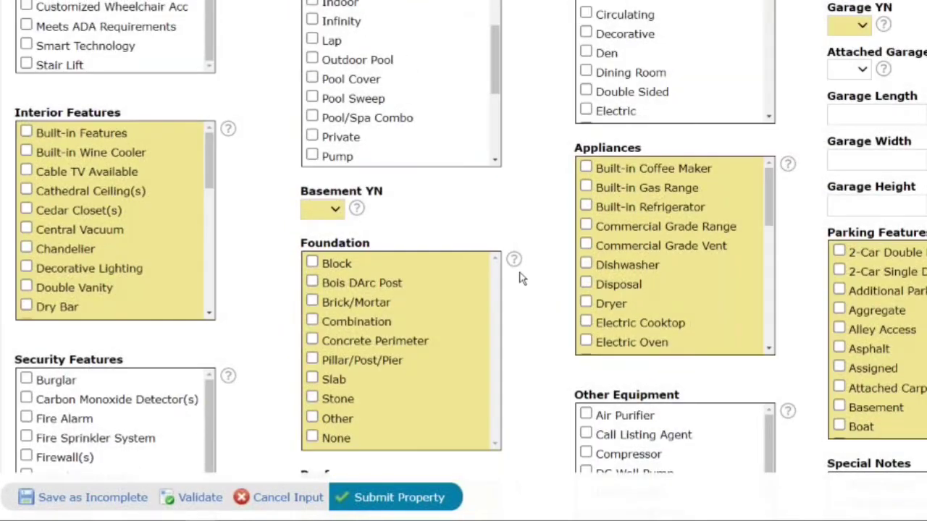
pyautogui.scroll(1, 788, 163)
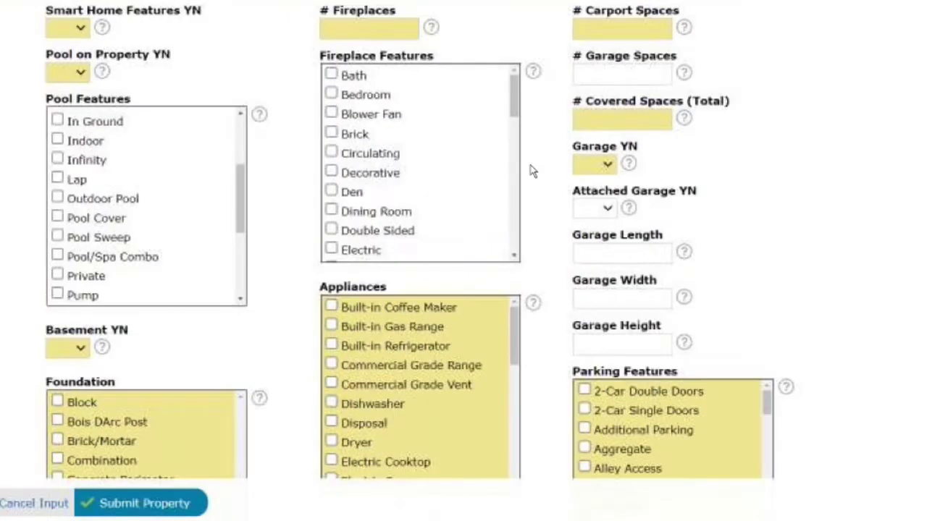
# - Look over the Features garage fields, leaving Attached Garage YN blank
pyautogui.click(600, 166)
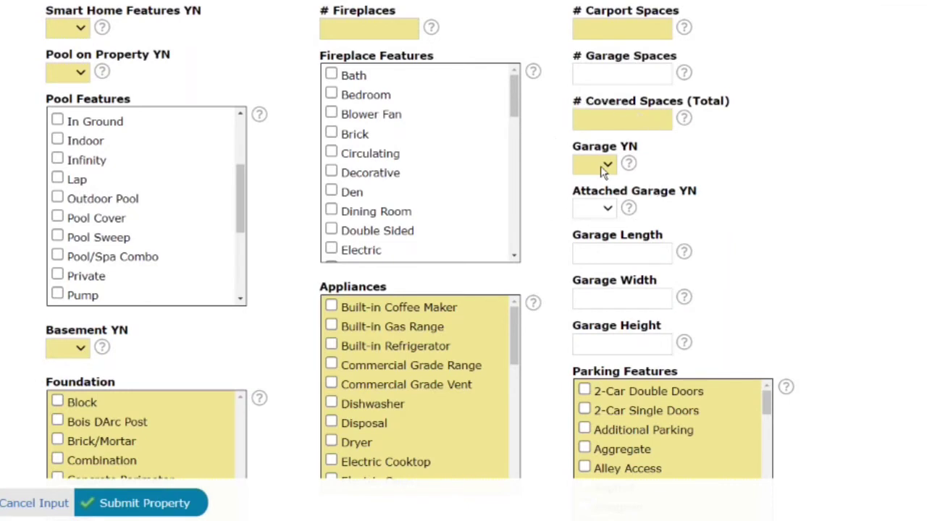
pyautogui.click(605, 168)
pyautogui.click(572, 207)
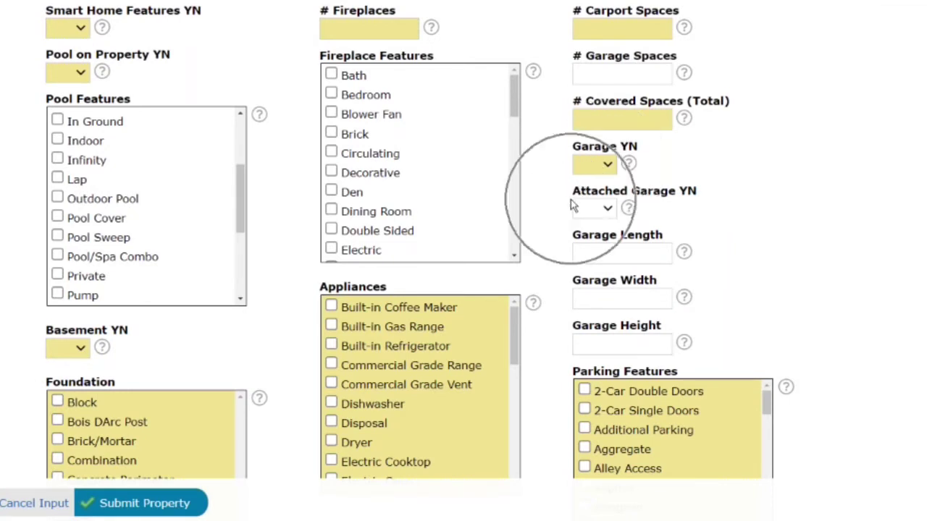
pyautogui.click(608, 209)
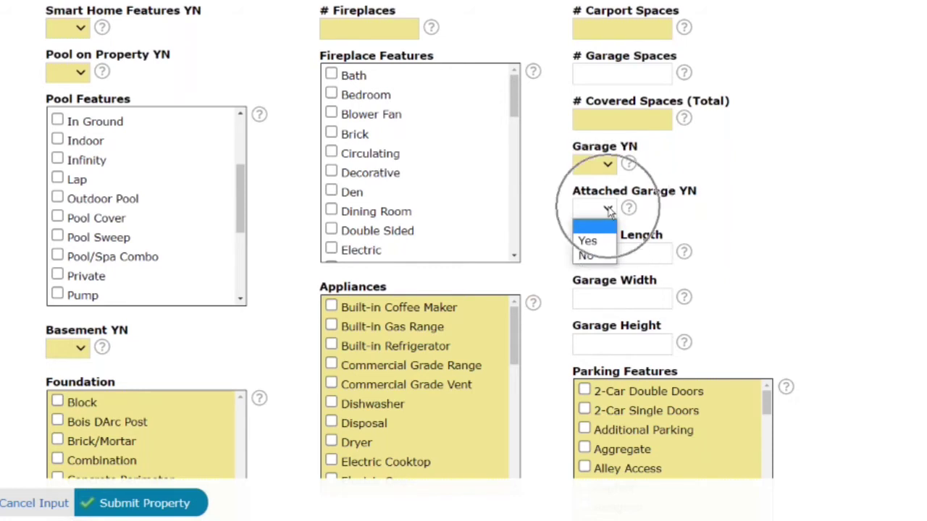
pyautogui.press('Escape')
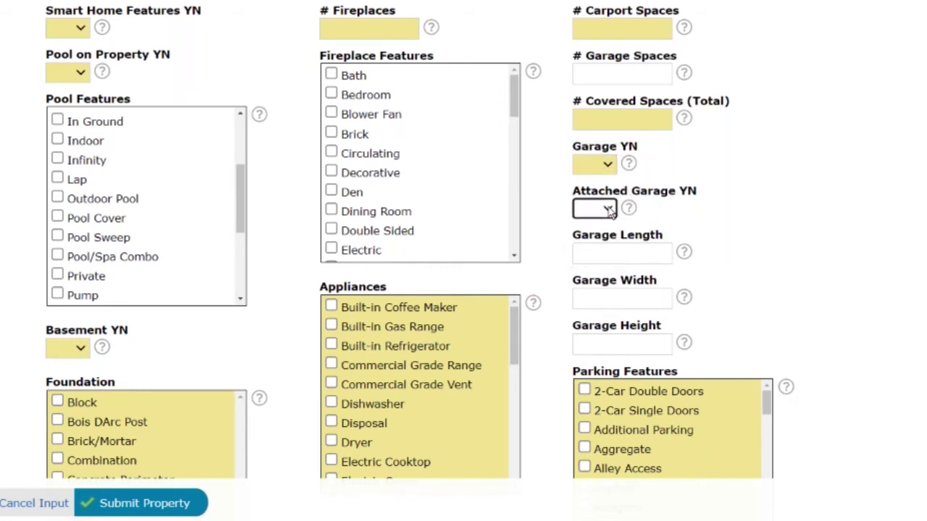
pyautogui.click(628, 248)
pyautogui.click(627, 297)
pyautogui.click(607, 350)
pyautogui.click(661, 325)
pyautogui.moveTo(574, 327); pyautogui.dragTo(637, 331)
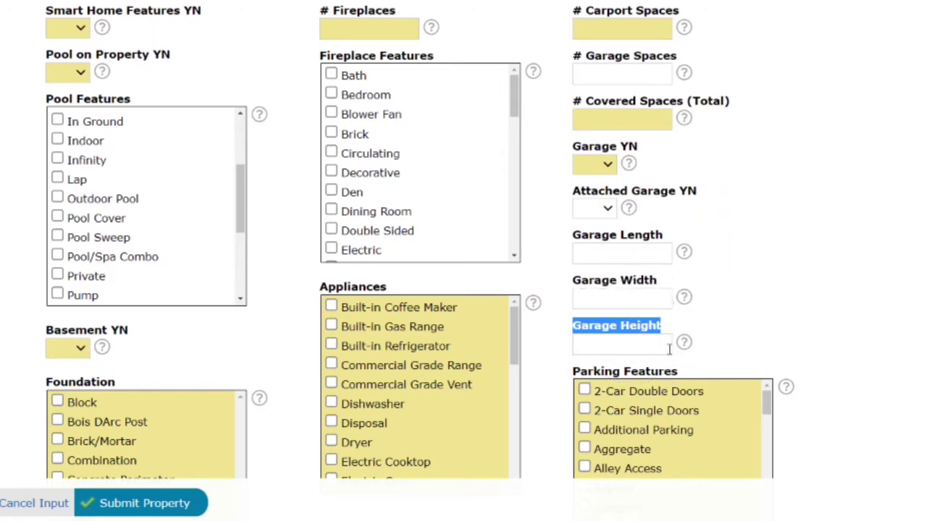
pyautogui.press('Tab')
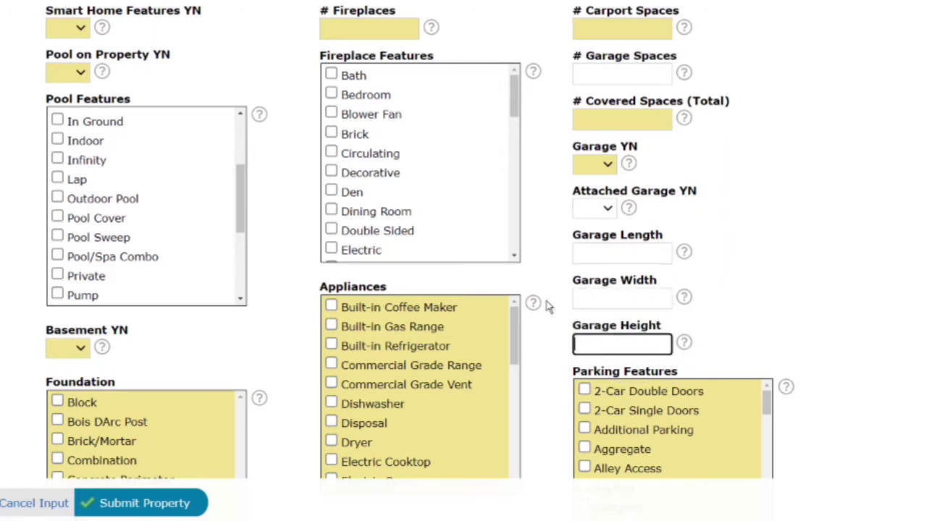
# - Scroll through the remaining Features lists and switch to Lot Info
pyautogui.scroll(-1, 539, 264)
pyautogui.scroll(-1, 550, 265)
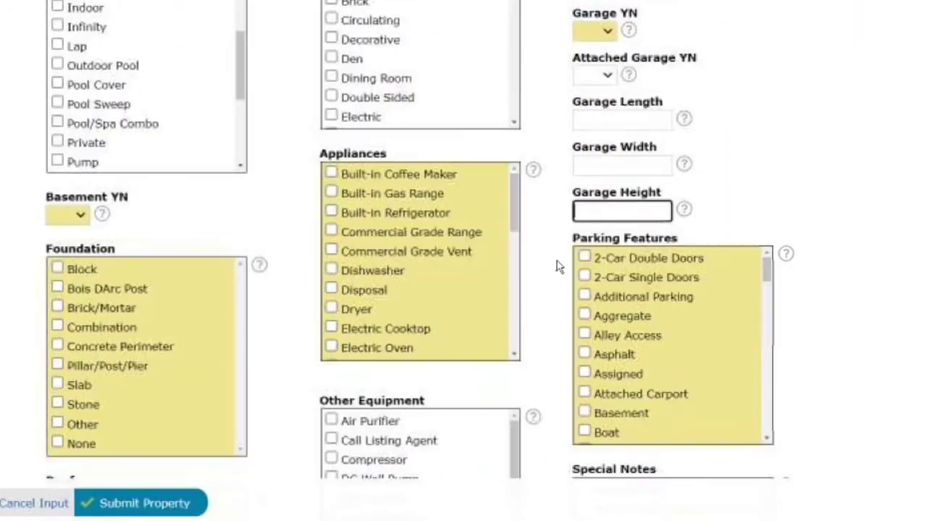
pyautogui.scroll(3, 558, 264)
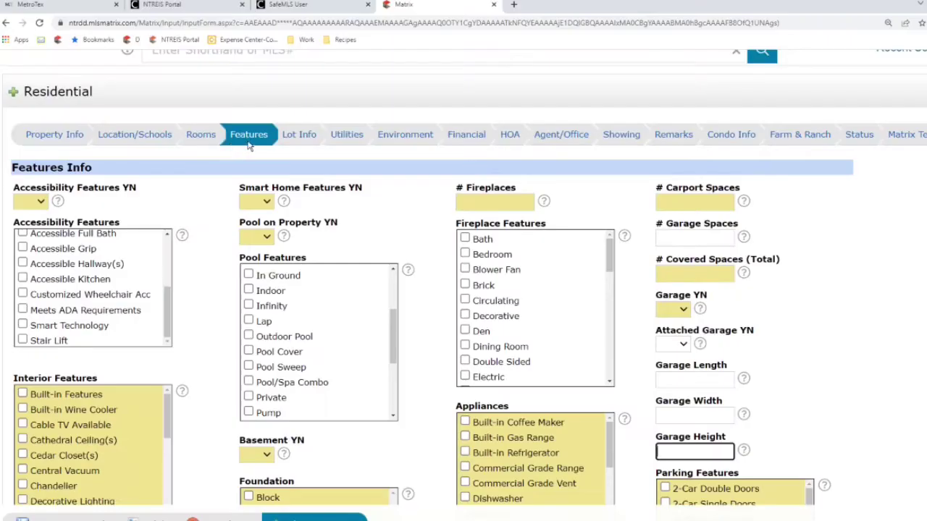
pyautogui.click(56, 15)
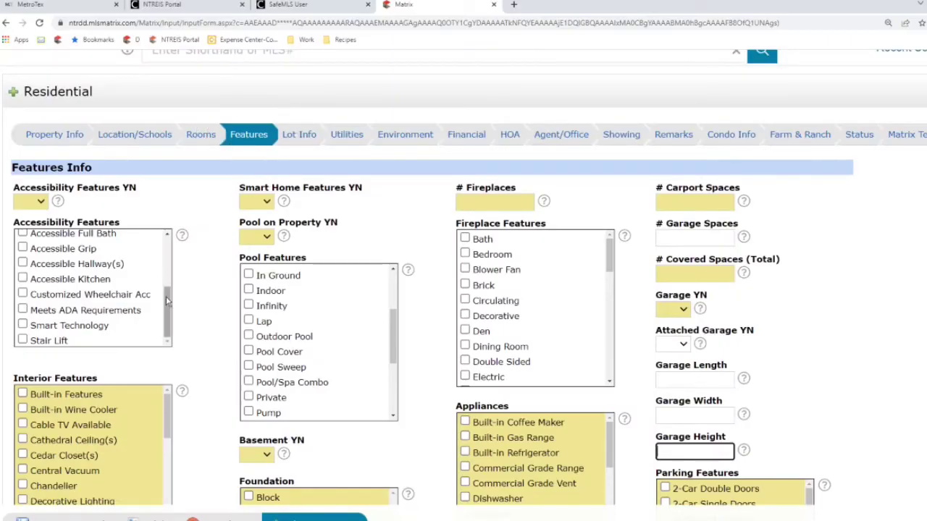
pyautogui.scroll(-4, 159, 304)
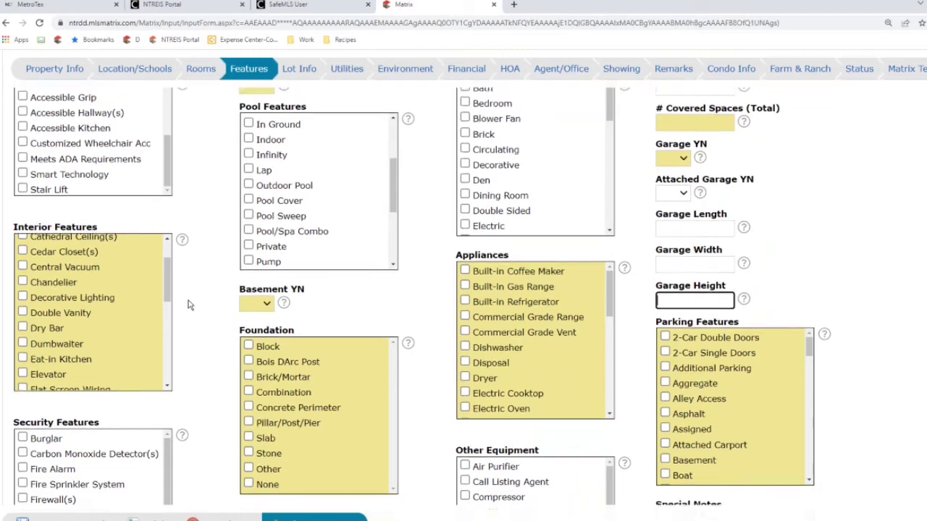
pyautogui.scroll(3, 187, 304)
pyautogui.scroll(-6, 188, 305)
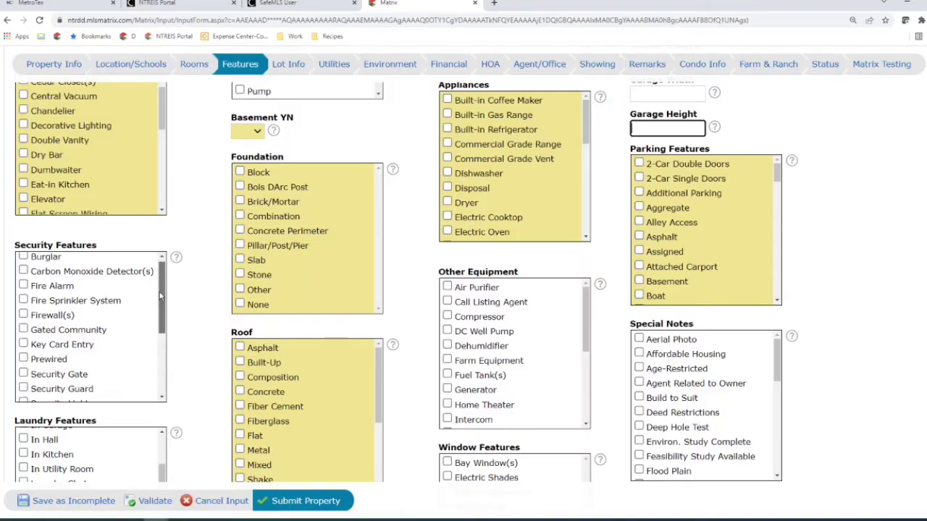
pyautogui.moveTo(205, 192); pyautogui.dragTo(206, 279)
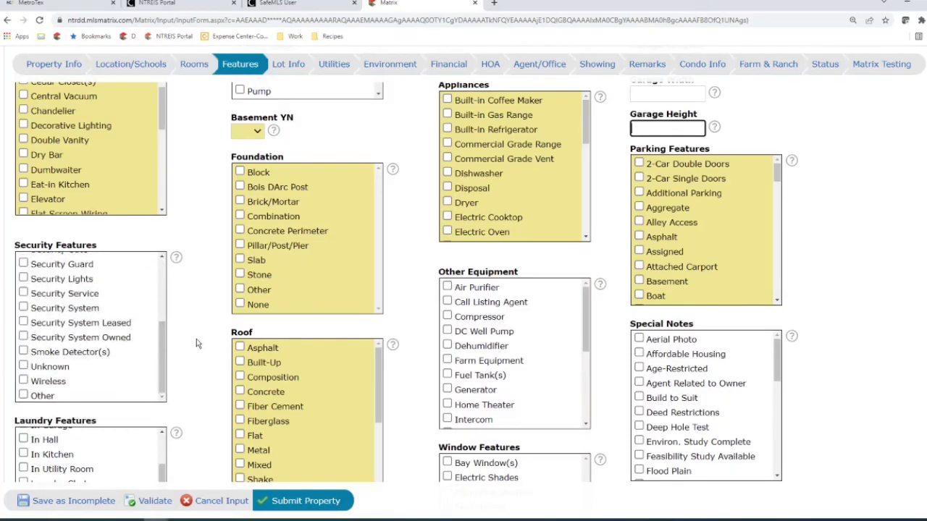
pyautogui.scroll(4, 196, 344)
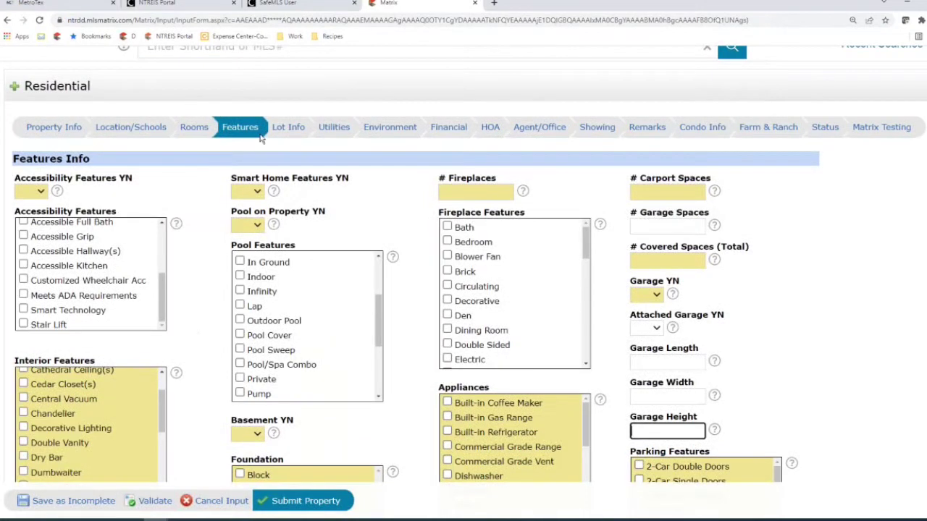
pyautogui.click(296, 132)
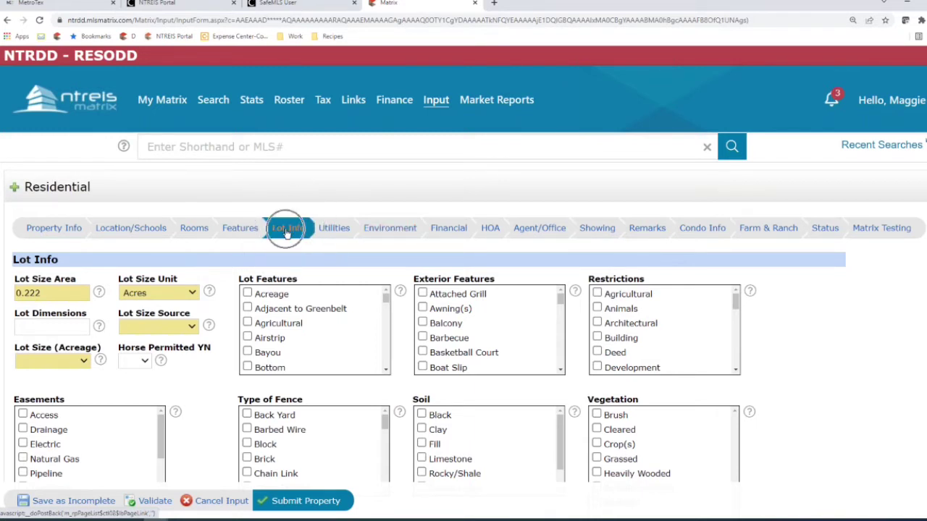
# - Scroll through the Lot Info section, noting the Utilities and Environment tabs
pyautogui.click(346, 230)
pyautogui.click(383, 233)
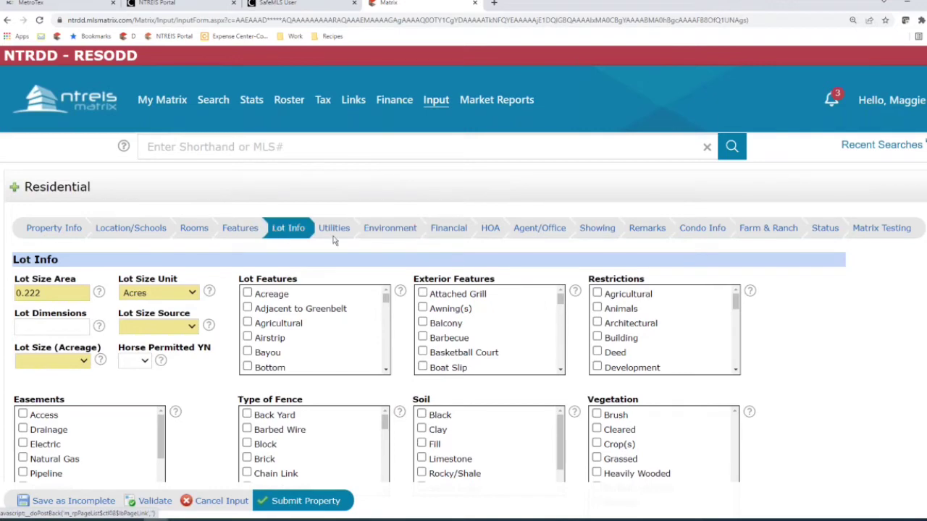
pyautogui.click(384, 233)
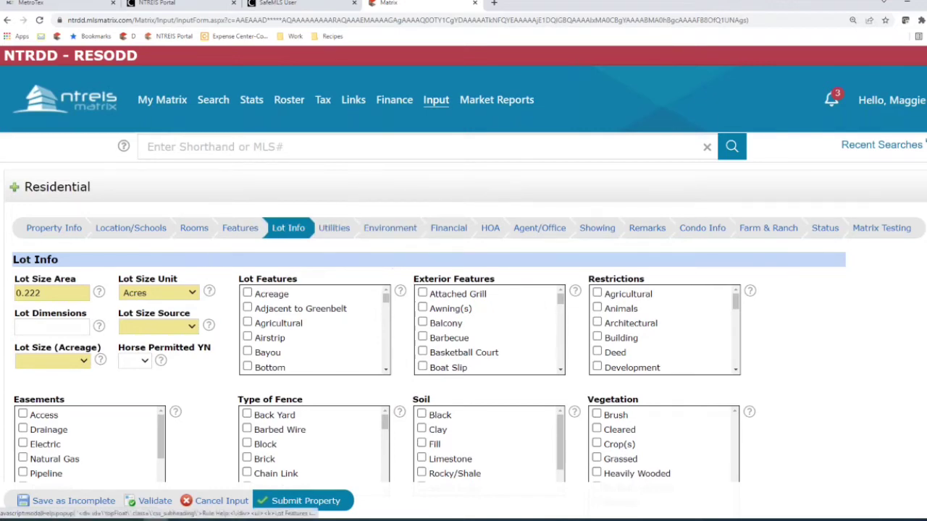
pyautogui.scroll(-2, 401, 309)
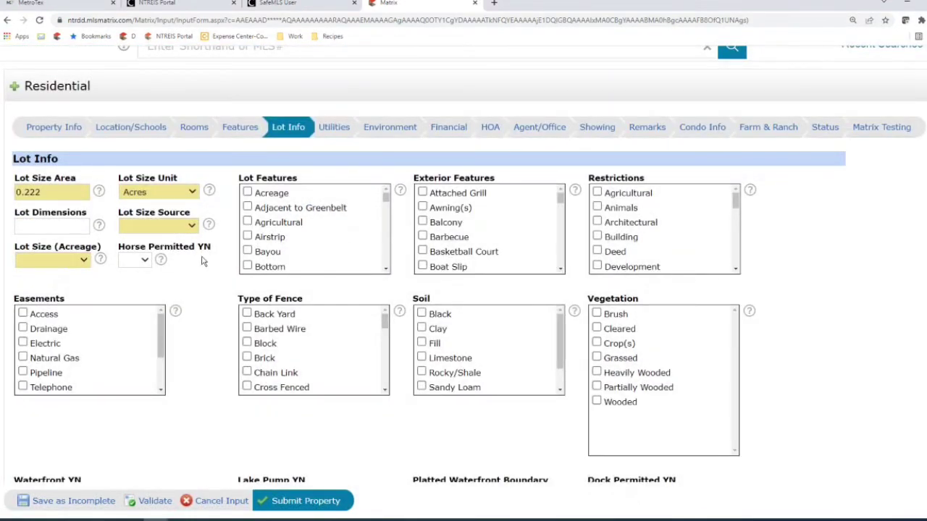
pyautogui.scroll(-1, 204, 262)
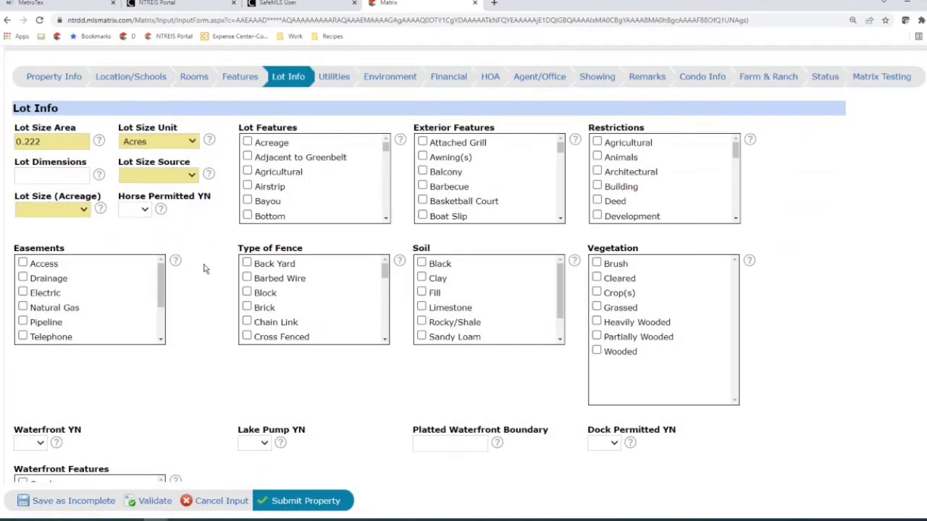
pyautogui.scroll(-4, 205, 271)
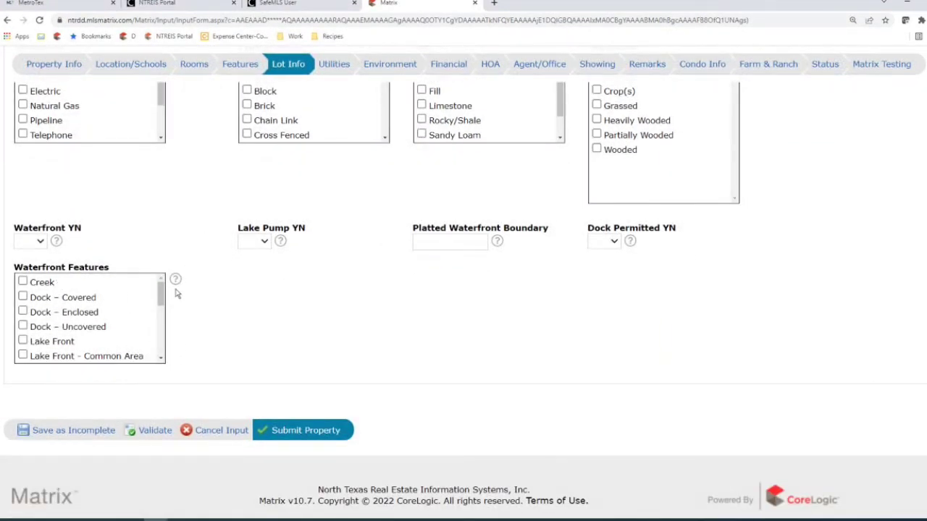
pyautogui.scroll(1, 175, 292)
pyautogui.scroll(4, 177, 294)
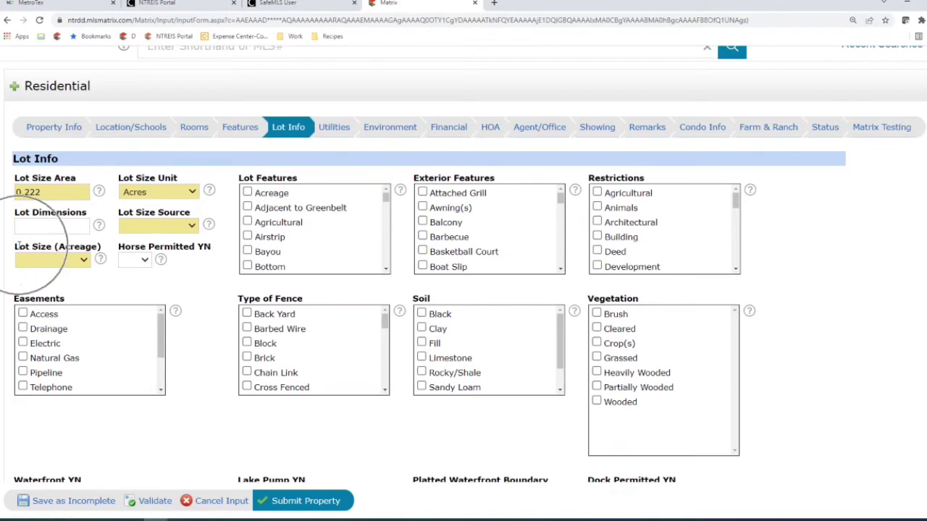
# - Check the Lot Size (Acreage), Horse Permitted and Lot Size Unit options, keeping Acres
pyautogui.click(83, 262)
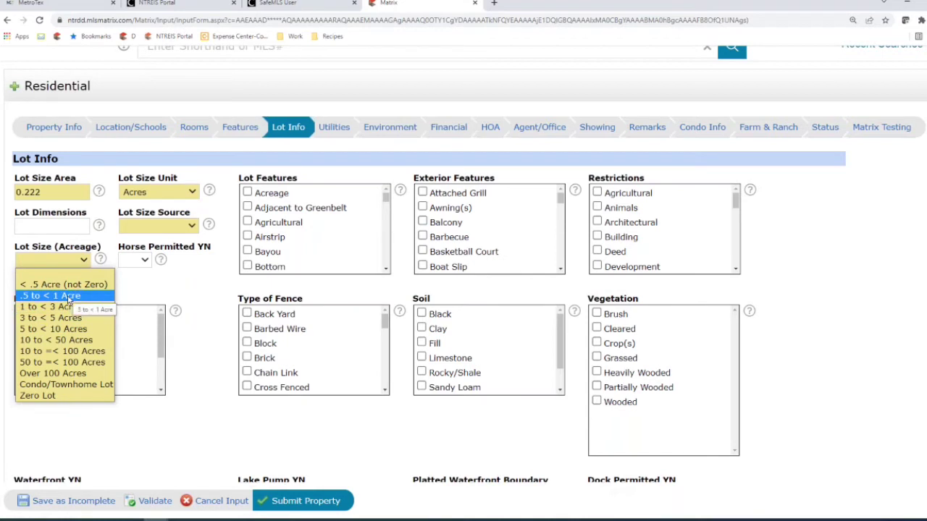
pyautogui.click(194, 286)
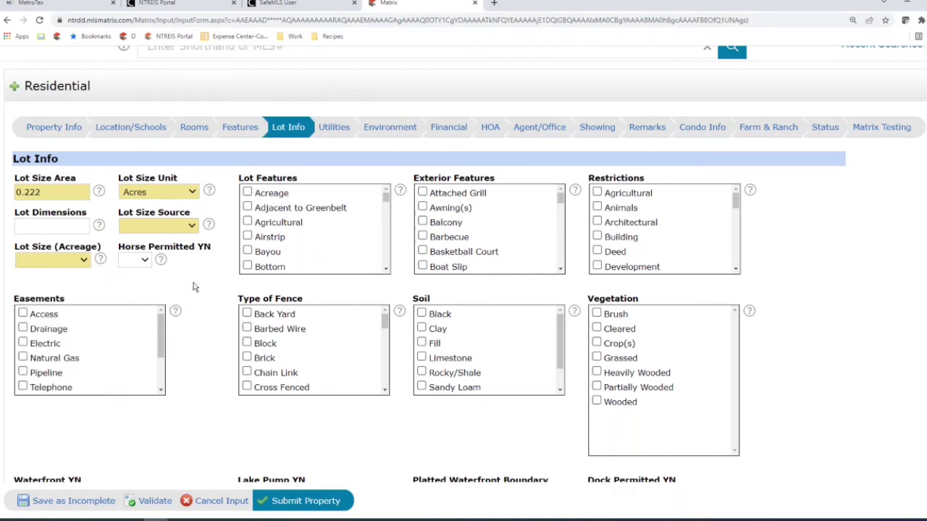
pyautogui.click(144, 260)
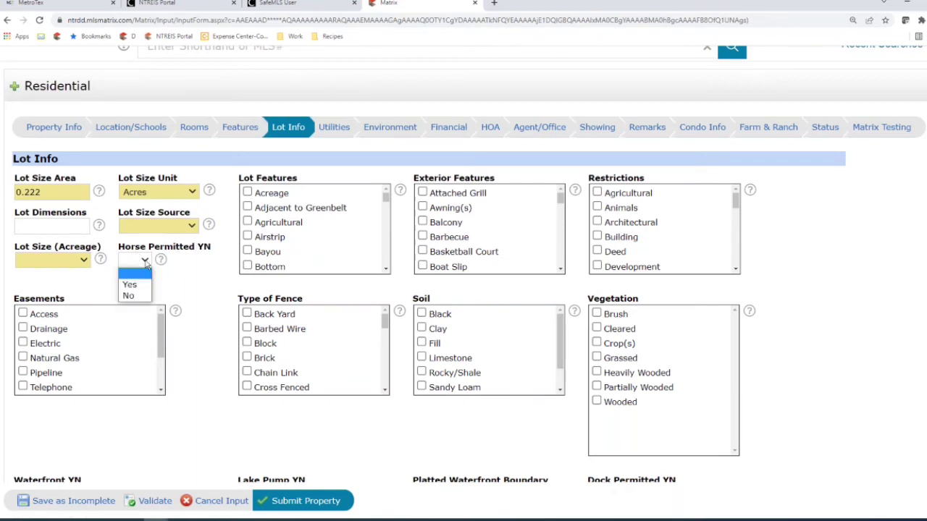
pyautogui.click(196, 286)
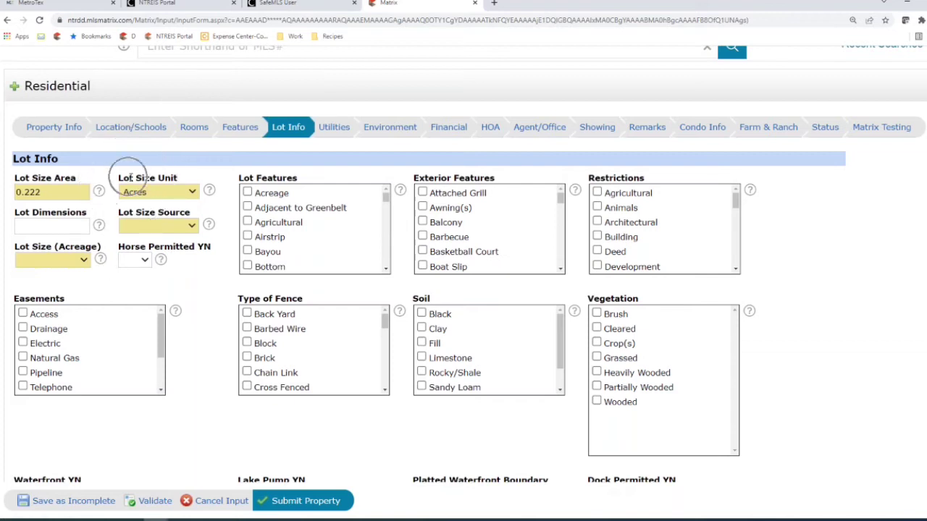
pyautogui.click(192, 193)
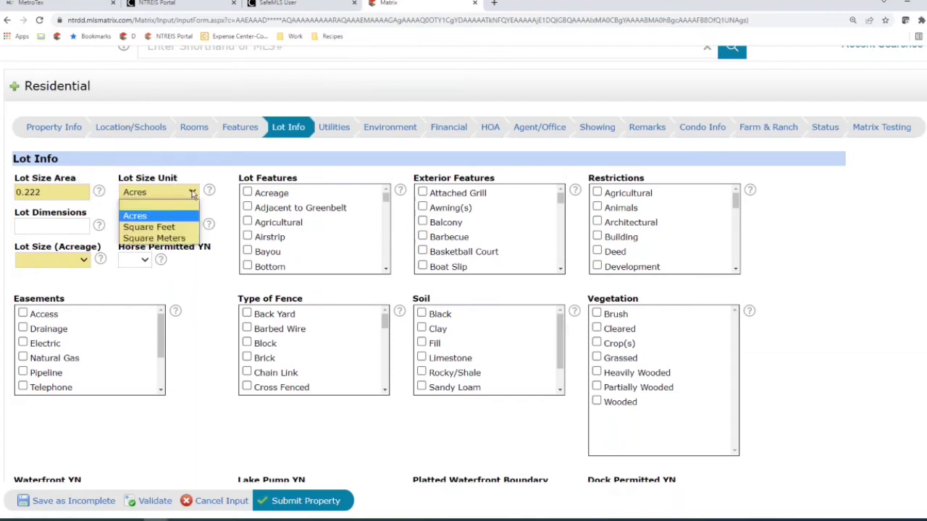
pyautogui.click(142, 239)
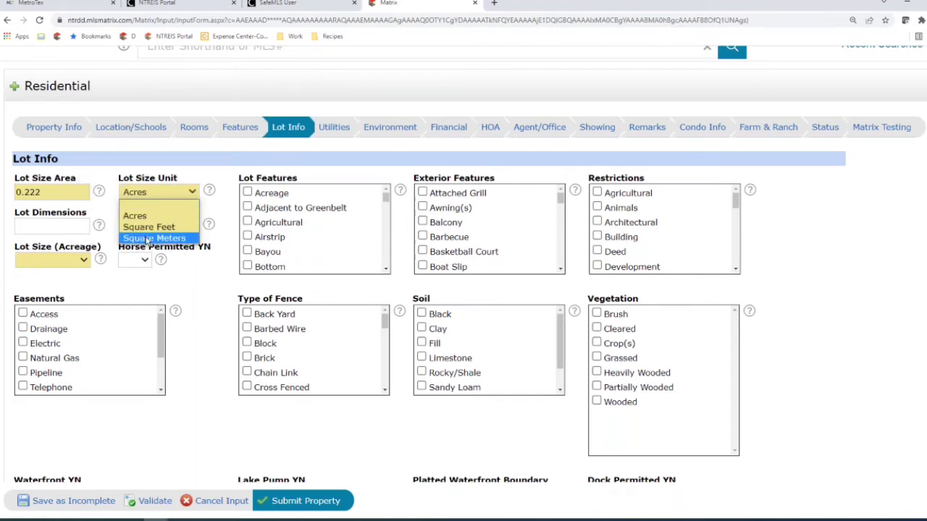
pyautogui.click(147, 239)
pyautogui.click(334, 130)
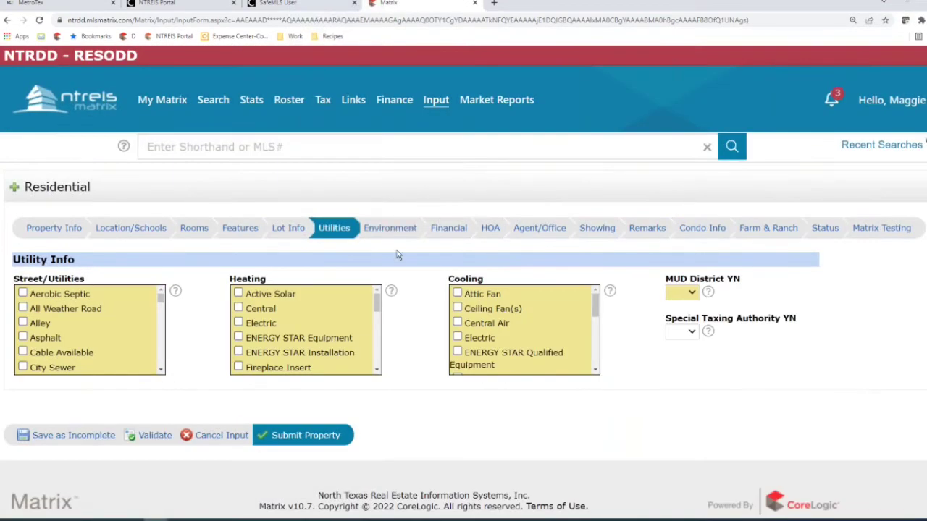
# - Leave the Street/Utilities, Heating and Cooling lists unchecked and move to Environment
pyautogui.scroll(-1, 409, 286)
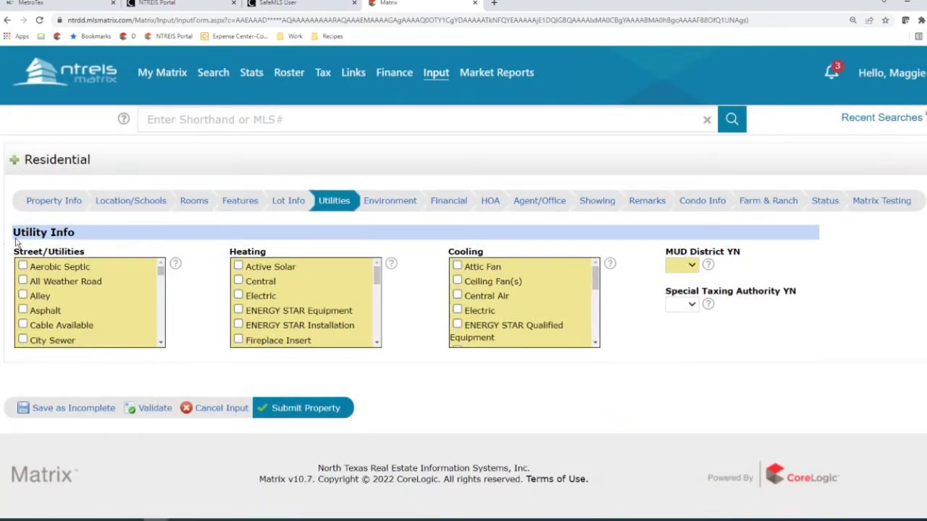
pyautogui.click(61, 266)
pyautogui.click(233, 262)
pyautogui.click(252, 253)
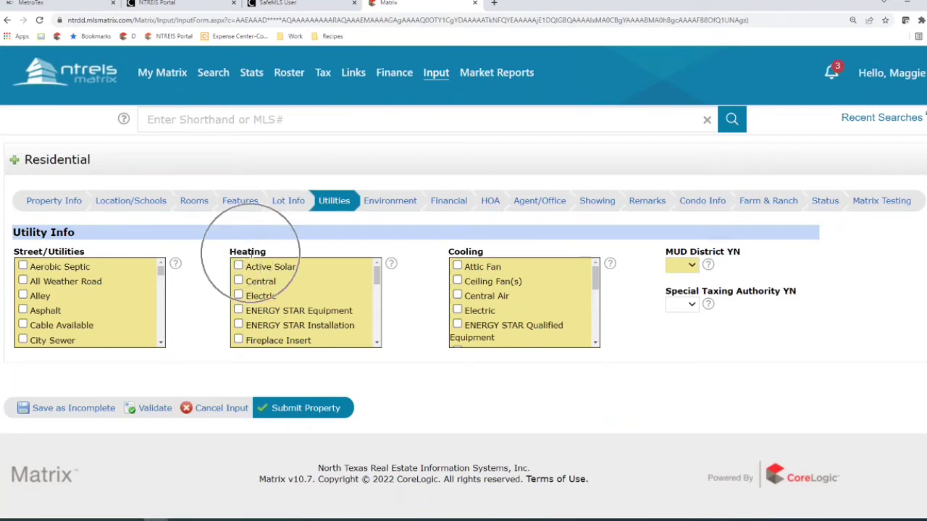
pyautogui.click(469, 255)
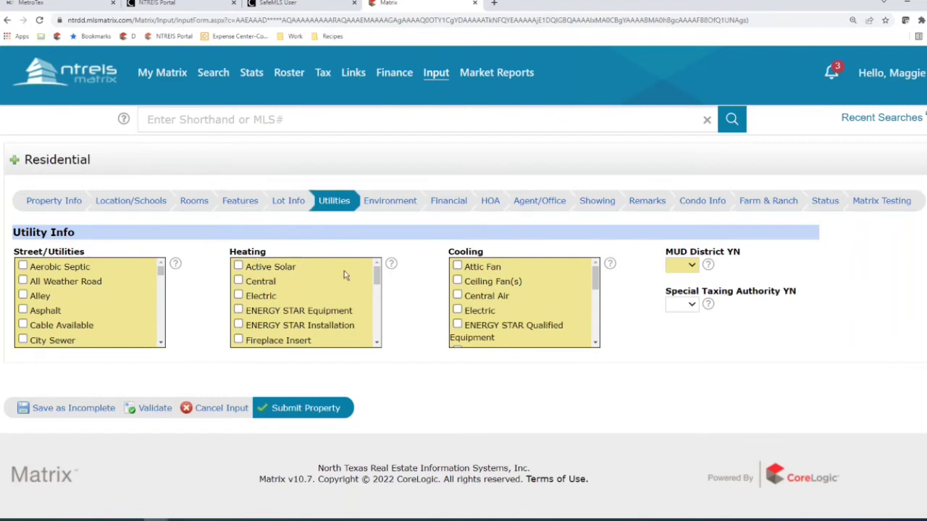
pyautogui.click(488, 269)
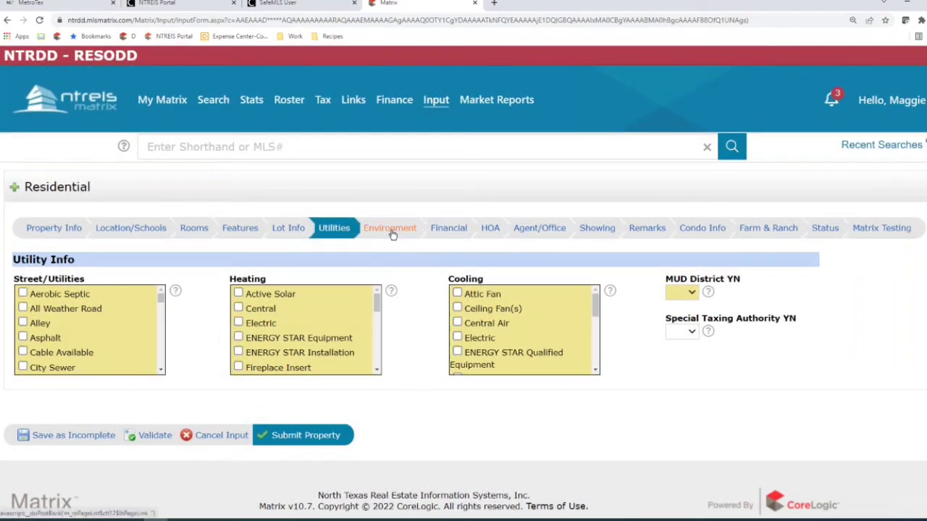
pyautogui.click(392, 234)
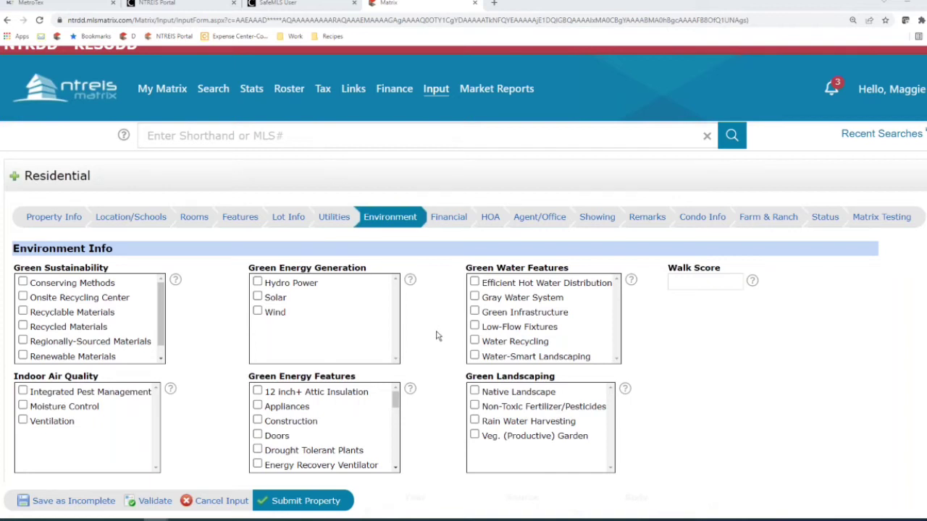
pyautogui.click(286, 385)
pyautogui.click(514, 277)
pyautogui.scroll(-2, 449, 292)
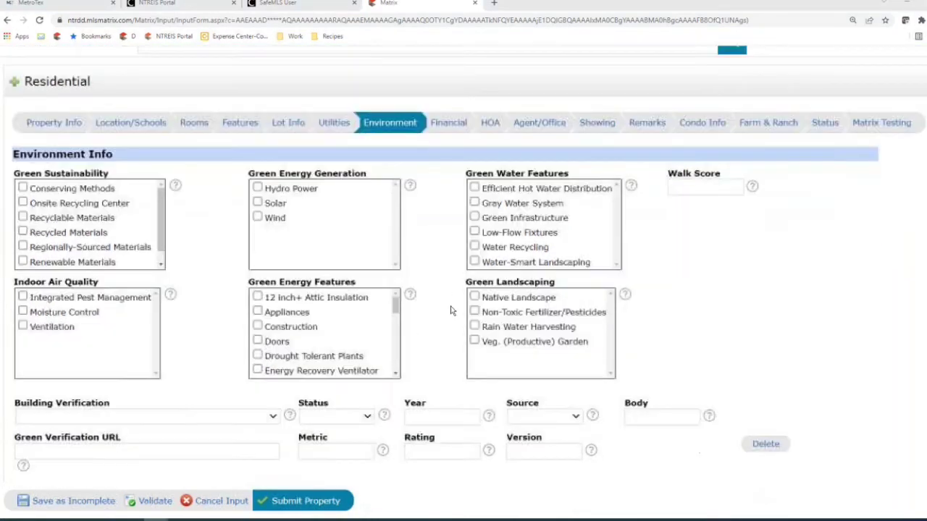
pyautogui.click(680, 166)
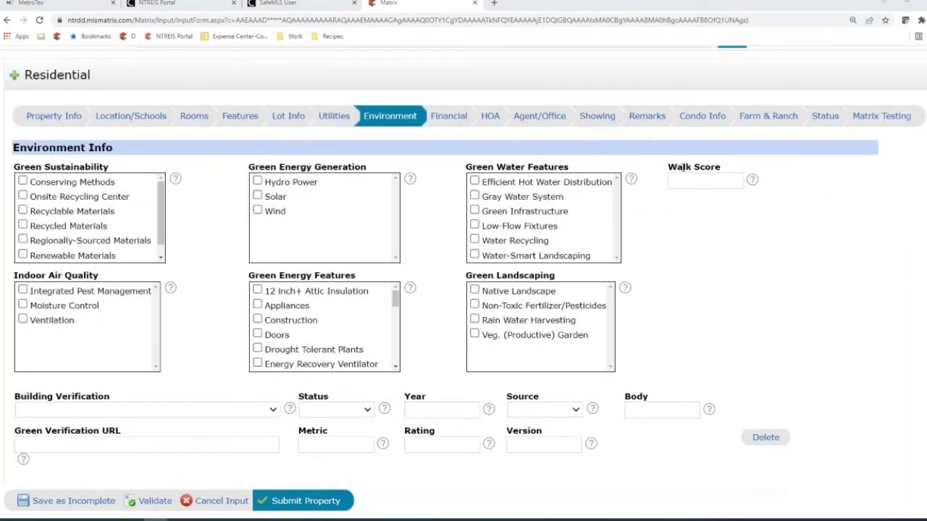
pyautogui.click(697, 179)
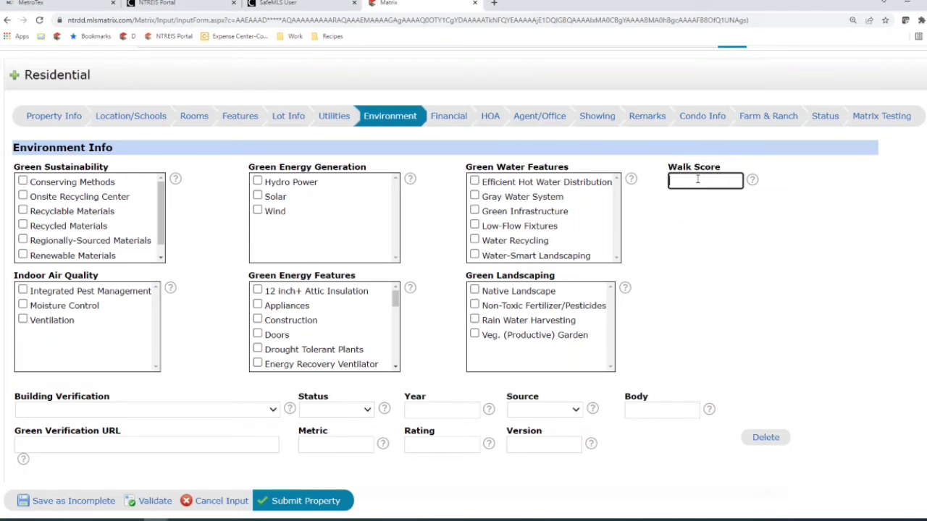
pyautogui.scroll(-3, 732, 225)
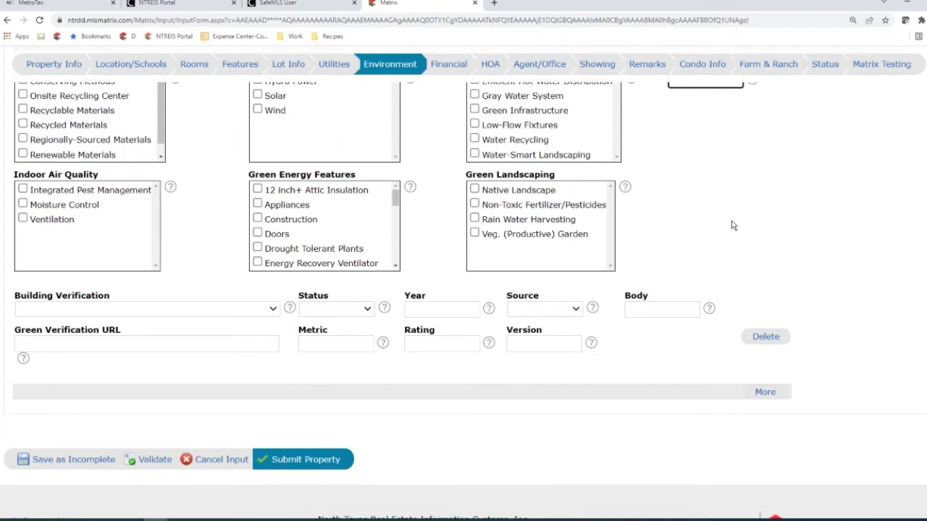
pyautogui.scroll(-2, 732, 226)
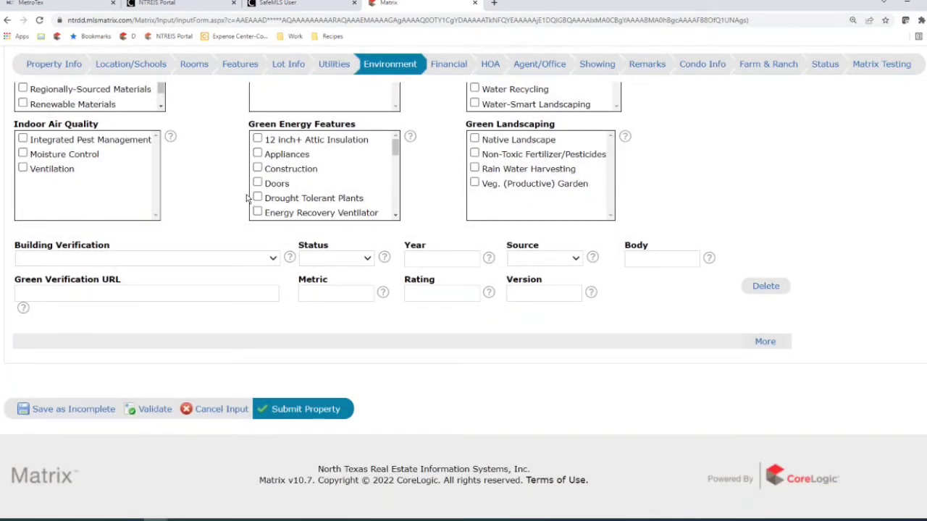
pyautogui.click(47, 260)
# - Close the verification choices unchosen and leave Green Verification URL empty
pyautogui.click(266, 260)
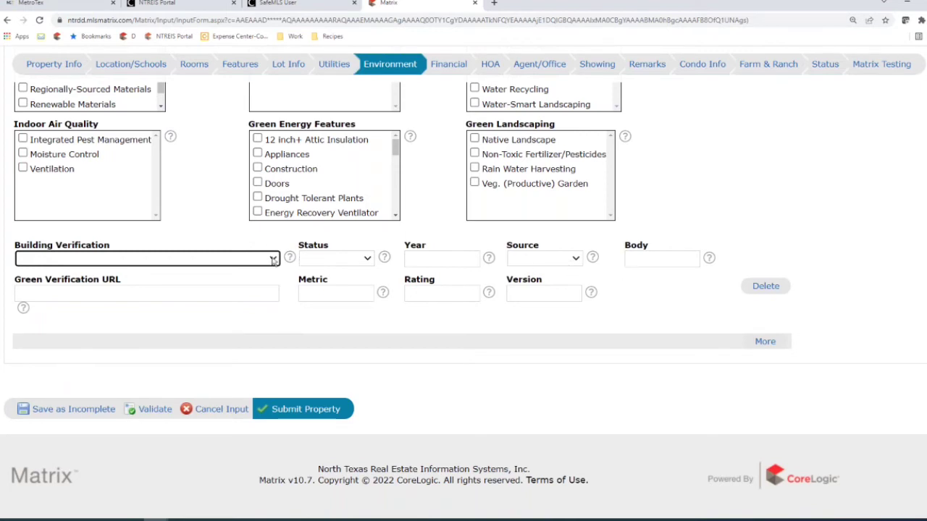
pyautogui.click(55, 283)
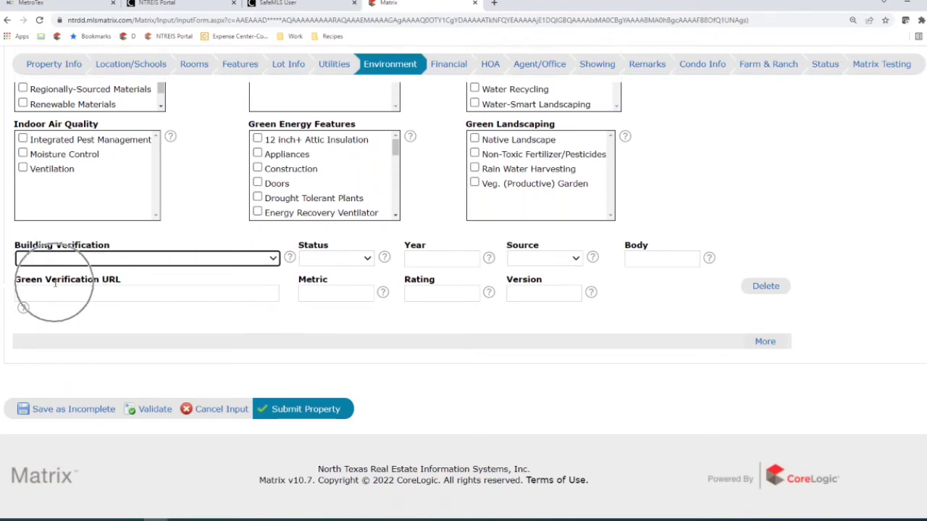
pyautogui.click(162, 297)
pyautogui.click(162, 296)
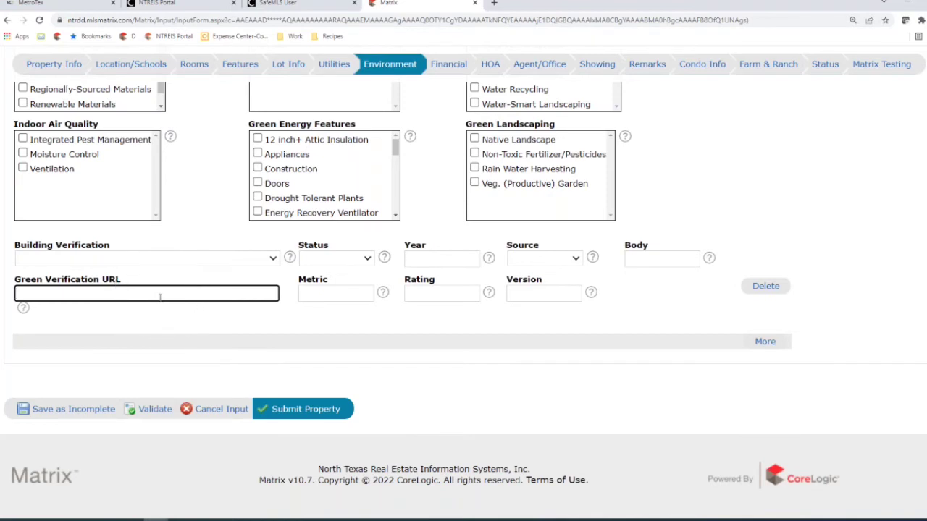
pyautogui.click(161, 297)
pyautogui.click(62, 247)
# - Add a second Building Verification row with More, then go to Financial
pyautogui.click(766, 343)
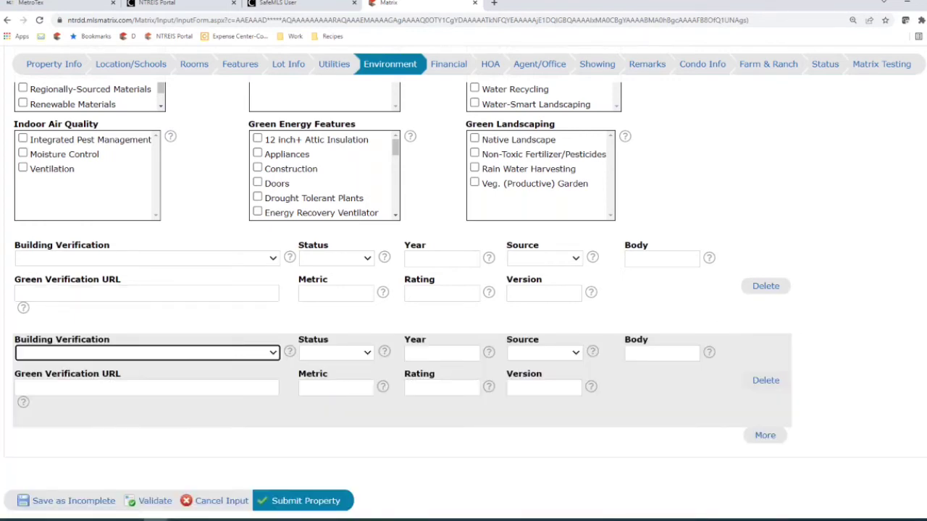
pyautogui.click(118, 342)
pyautogui.scroll(2, 279, 375)
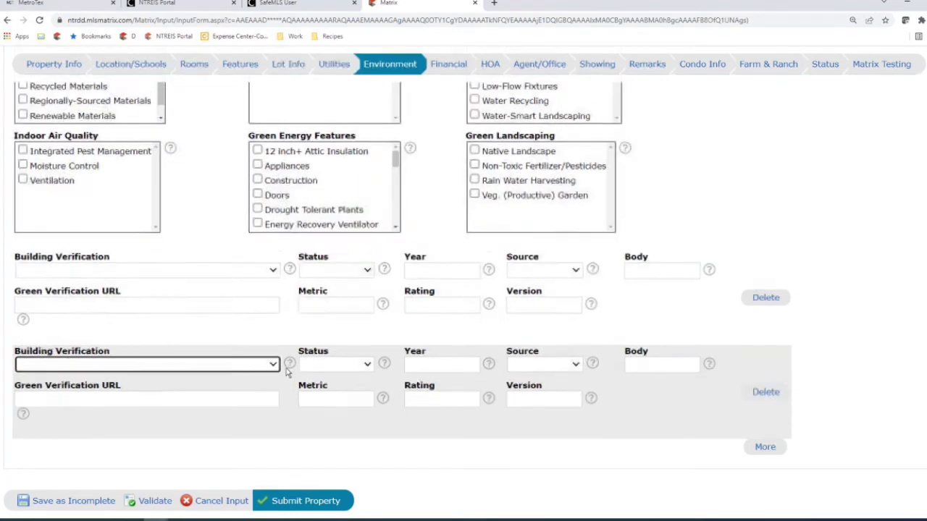
pyautogui.scroll(1, 270, 379)
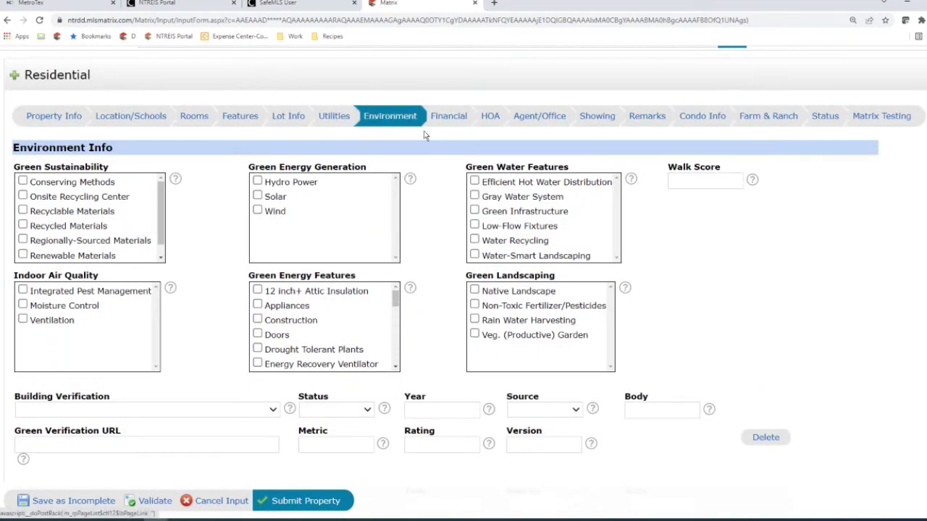
pyautogui.click(447, 117)
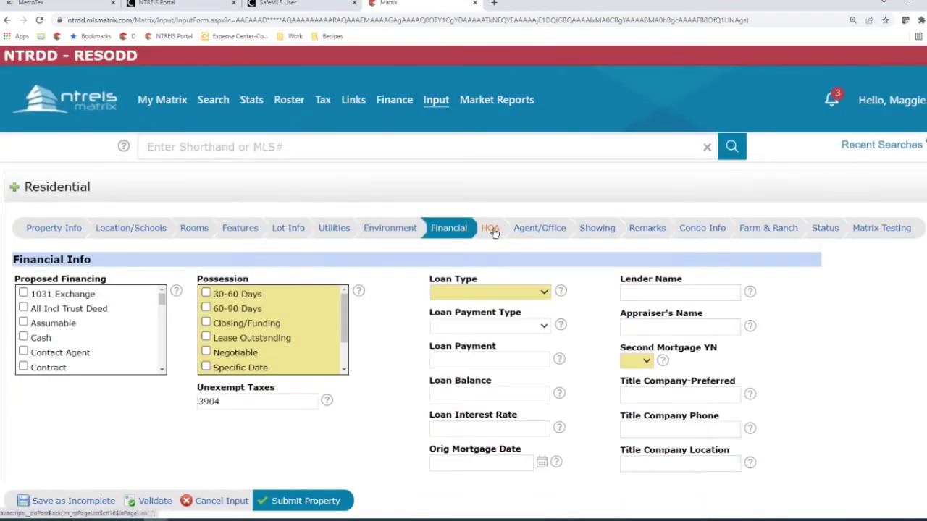
pyautogui.scroll(-2, 385, 316)
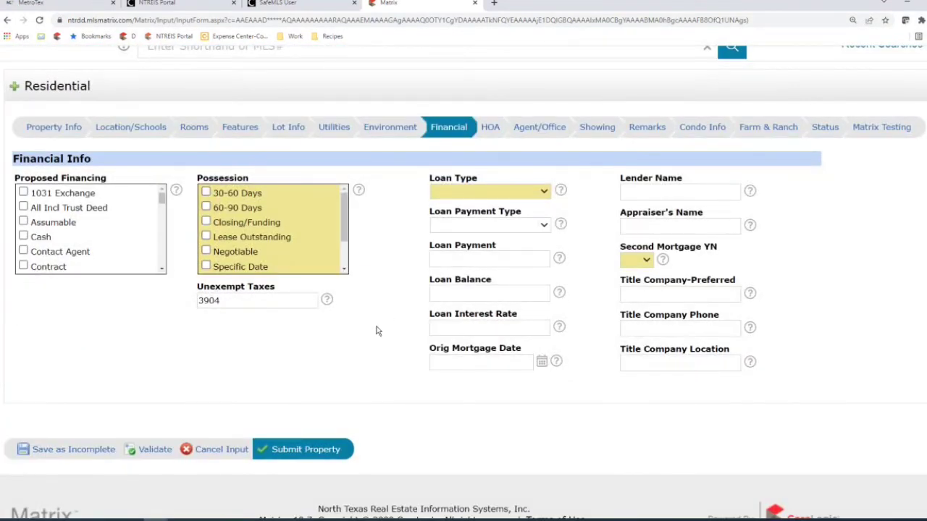
pyautogui.click(44, 179)
pyautogui.scroll(-3, 72, 234)
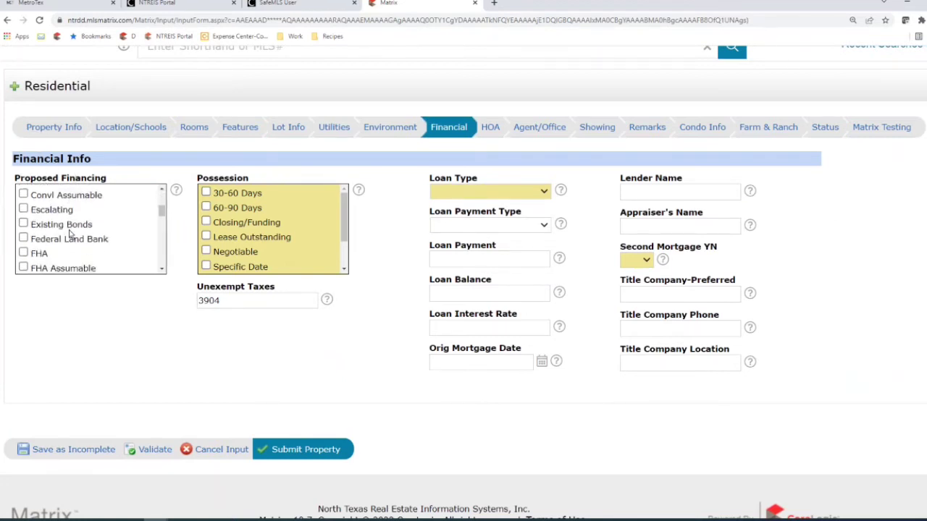
pyautogui.scroll(-4, 70, 233)
pyautogui.scroll(-2, 71, 235)
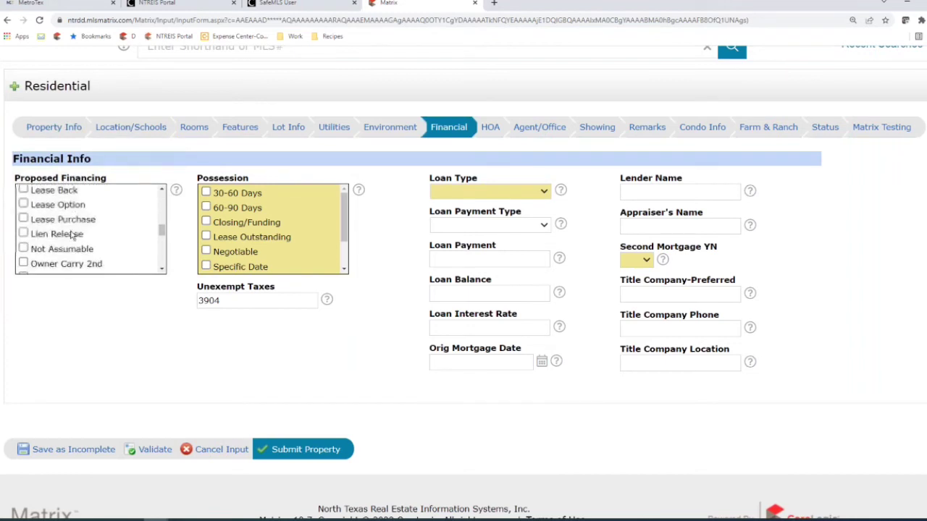
pyautogui.scroll(-2, 71, 233)
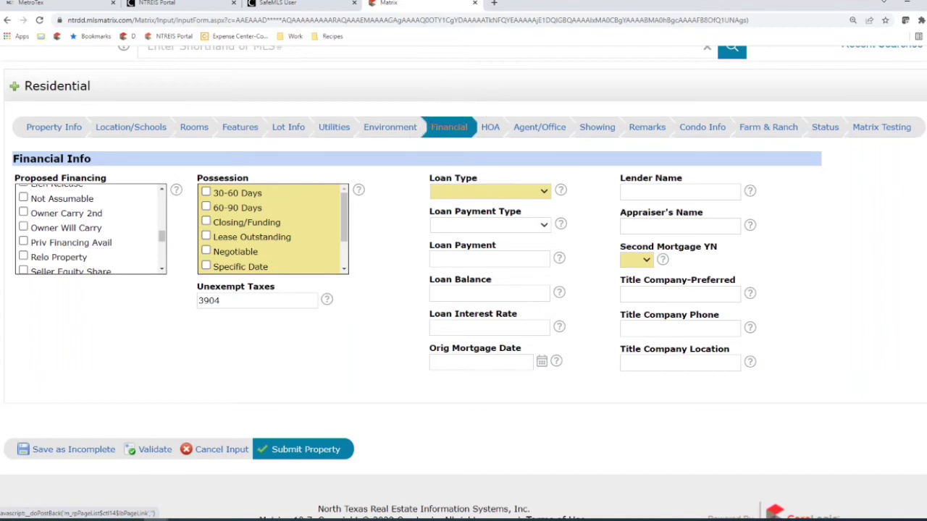
# - Open the HOA tab and view the HOA Type choices without selecting one
pyautogui.click(490, 129)
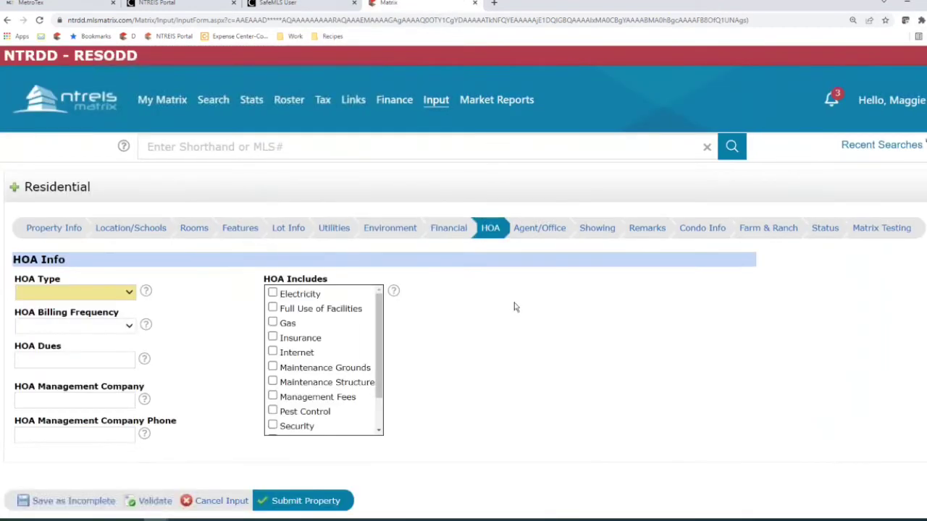
pyautogui.click(496, 230)
pyautogui.click(489, 230)
pyautogui.click(56, 292)
pyautogui.click(56, 292)
# - Open the Agent, Office and Compensation section and check the Supervisor ID dropdown, leaving it blank
pyautogui.click(542, 235)
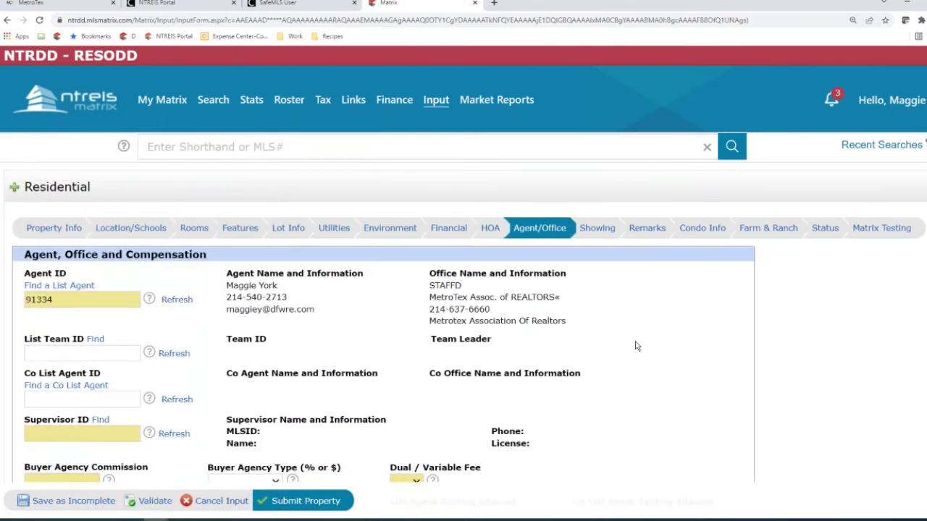
pyautogui.scroll(-3, 646, 307)
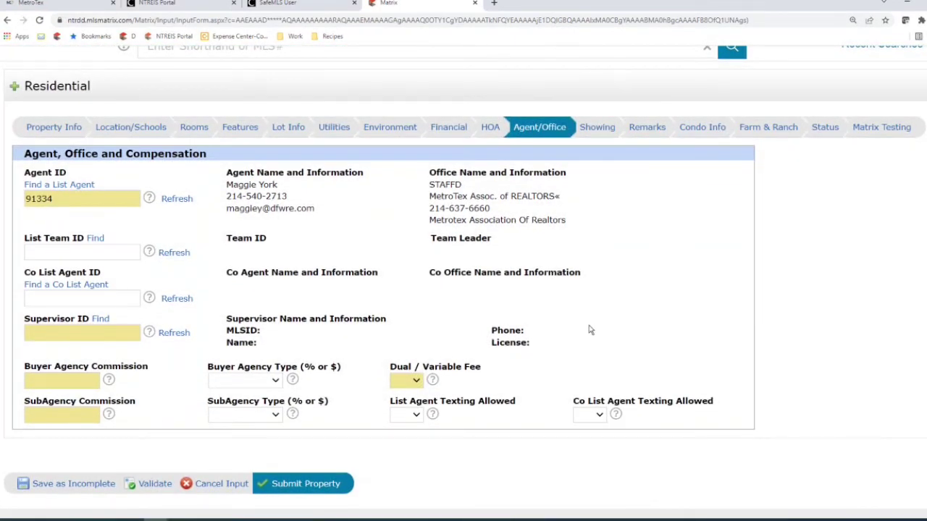
pyautogui.scroll(-2, 590, 331)
pyautogui.click(53, 283)
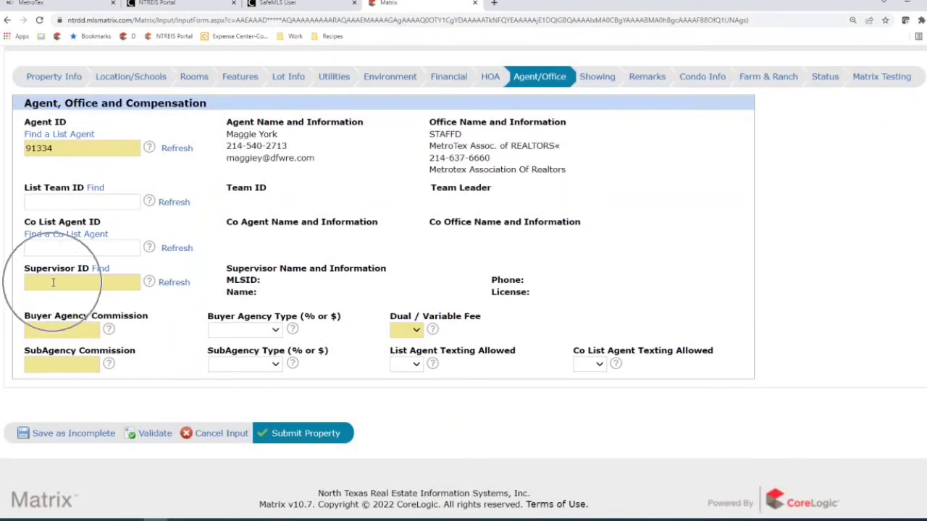
pyautogui.click(53, 282)
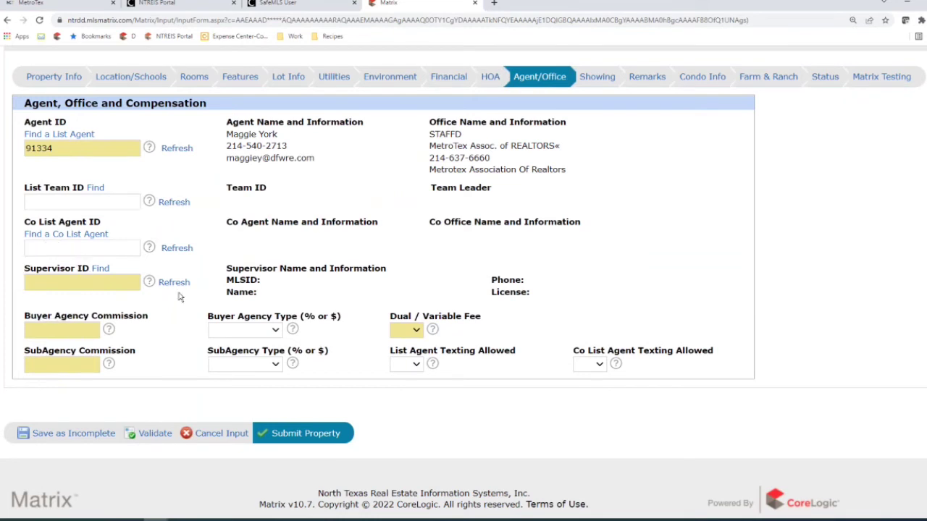
pyautogui.click(251, 277)
pyautogui.click(266, 281)
pyautogui.click(266, 281)
# - Check the List Agent Texting Allowed choices and leave the dropdown blank
pyautogui.click(406, 328)
pyautogui.click(406, 329)
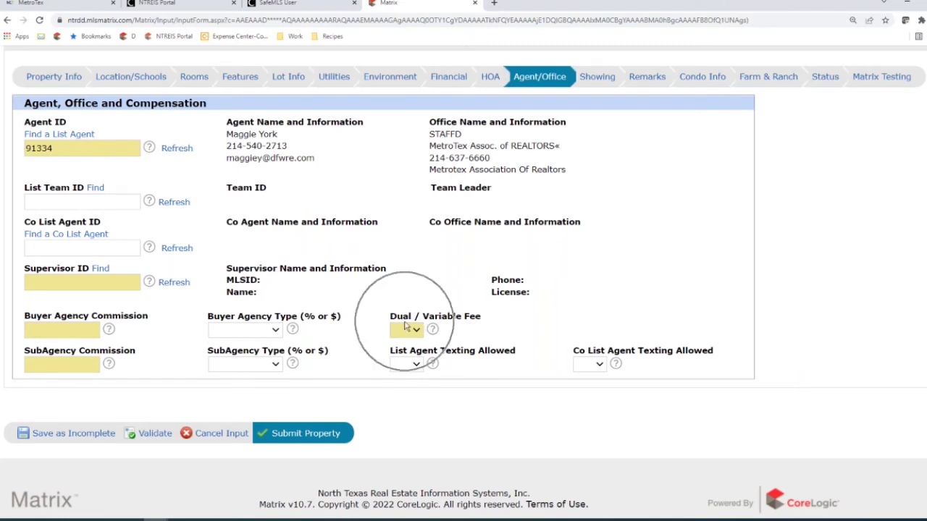
pyautogui.click(404, 318)
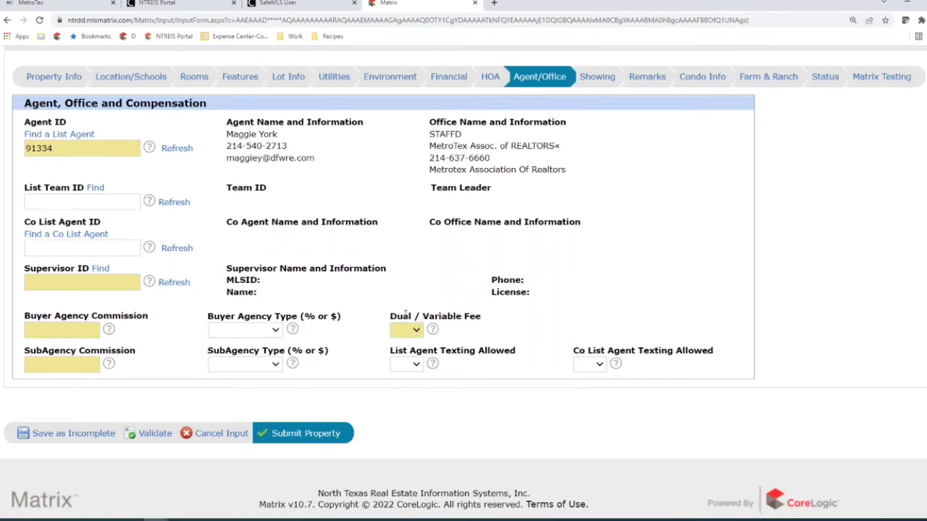
pyautogui.click(405, 314)
pyautogui.click(399, 356)
pyautogui.click(416, 364)
pyautogui.click(416, 364)
# - Leave Co List Agent Texting Allowed blank and move to the Showing Info section
pyautogui.click(594, 352)
pyautogui.click(603, 355)
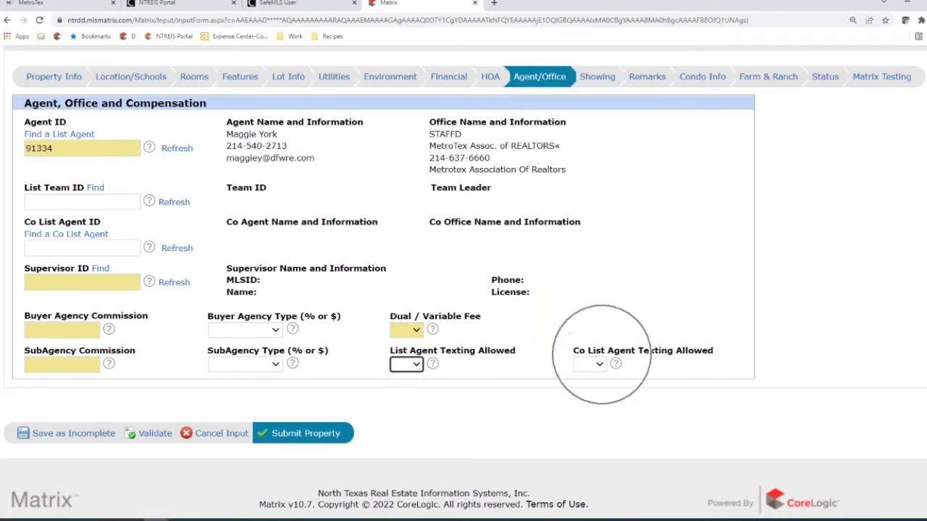
pyautogui.click(600, 365)
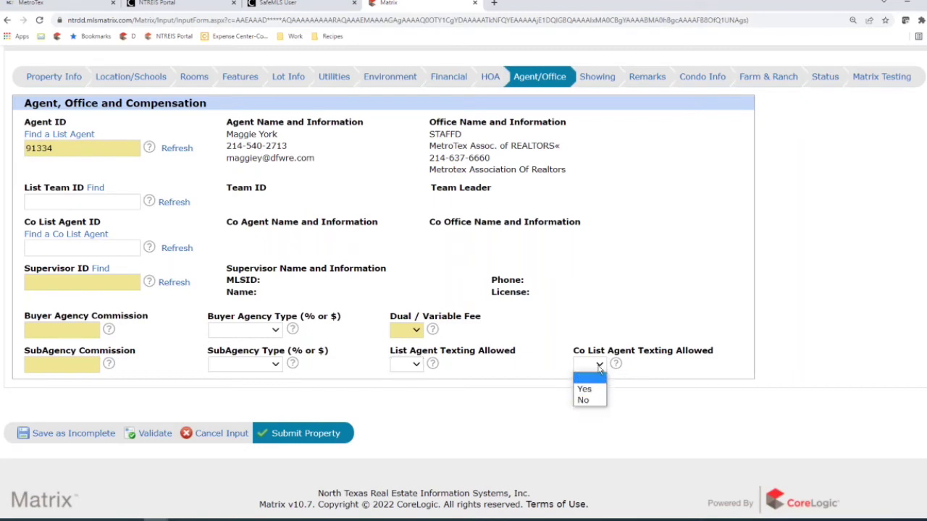
pyautogui.click(599, 369)
pyautogui.scroll(1, 578, 343)
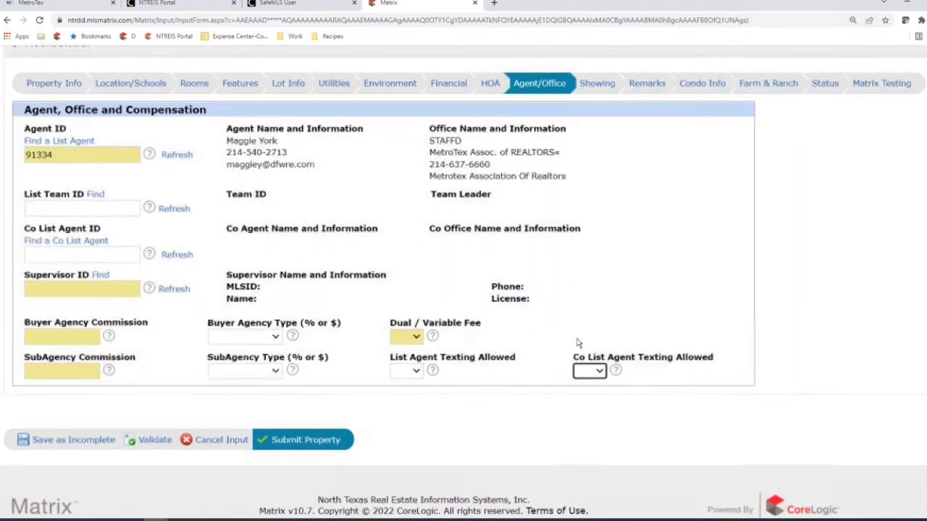
pyautogui.scroll(2, 579, 345)
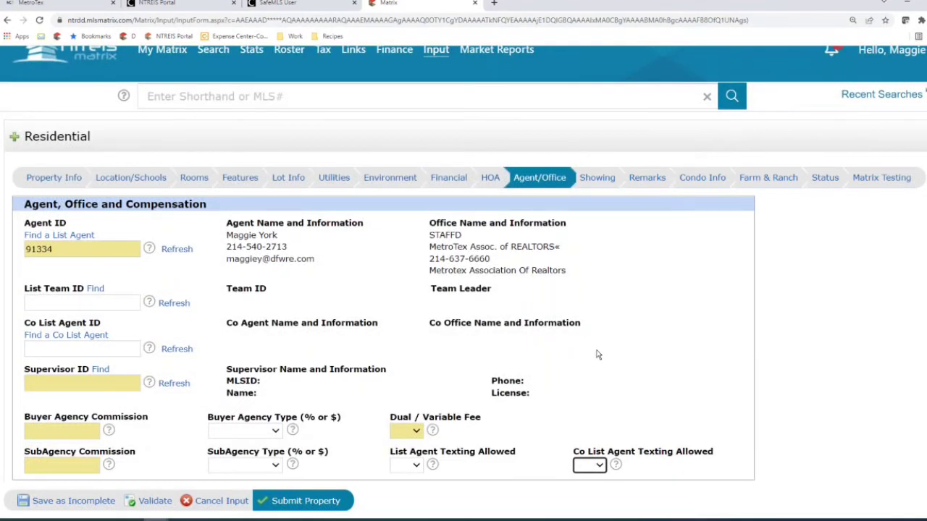
pyautogui.scroll(-1, 597, 354)
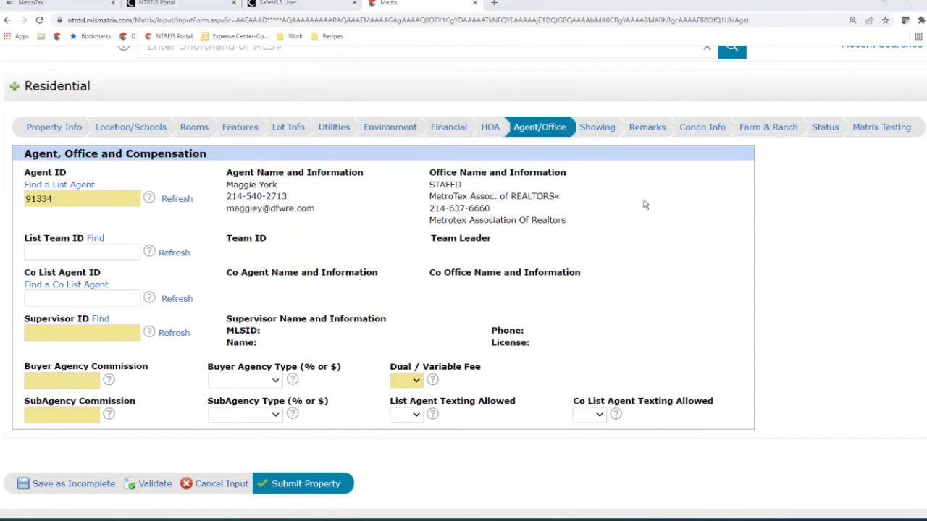
pyautogui.click(595, 128)
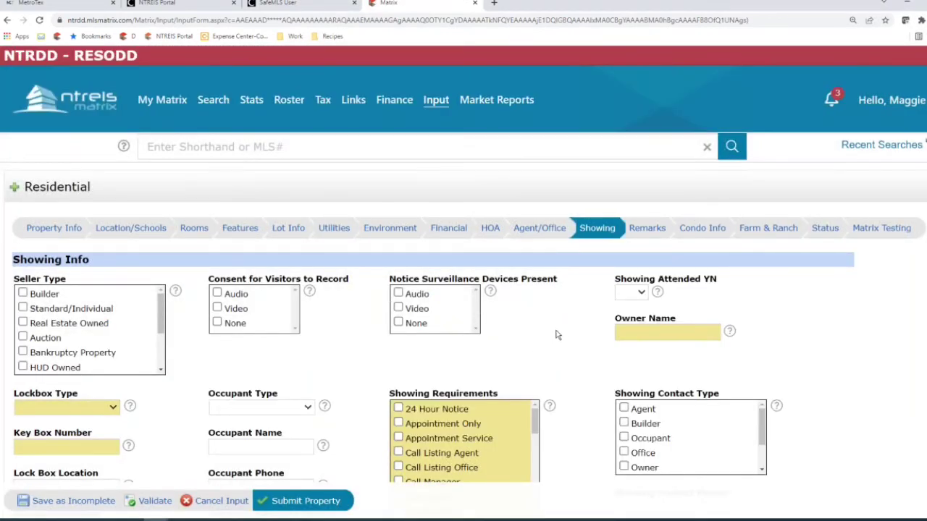
# - Scroll through the Showing Info fields and leave Lockbox Type unset
pyautogui.scroll(-2, 557, 335)
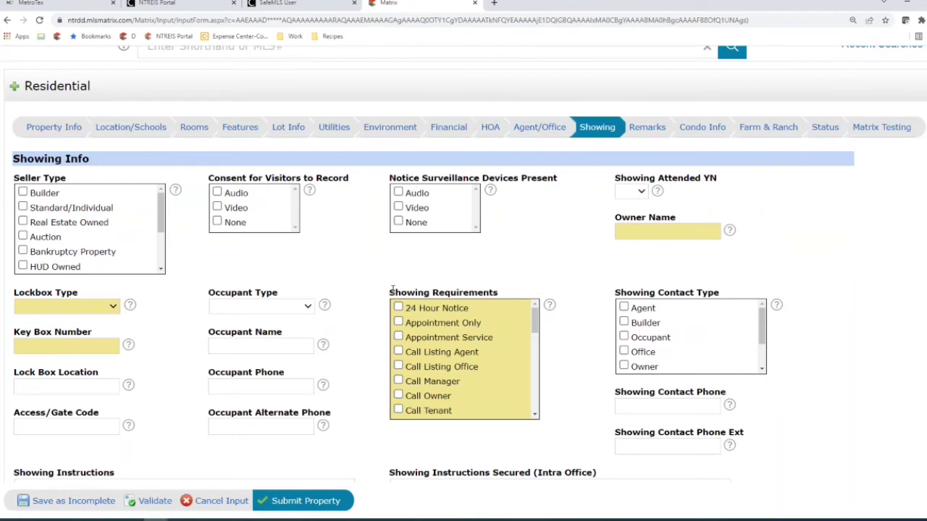
pyautogui.scroll(-1, 393, 287)
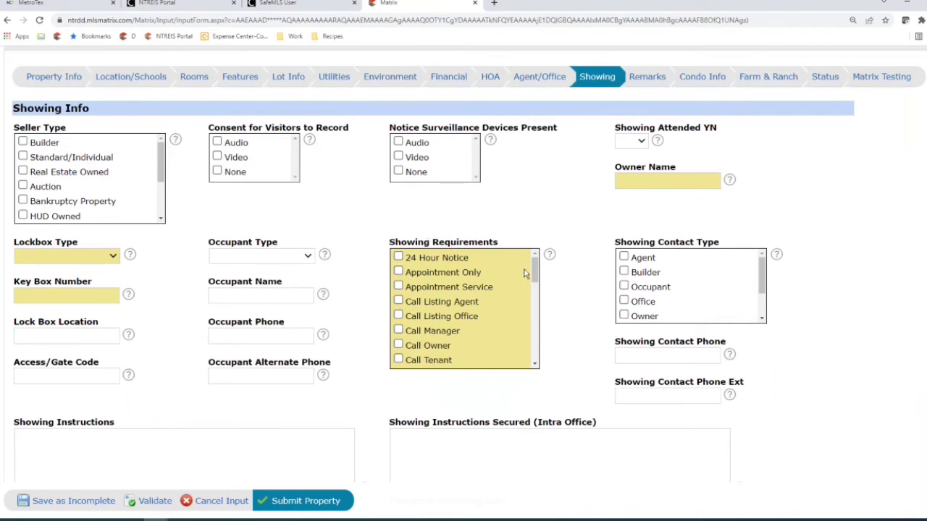
pyautogui.moveTo(535, 274); pyautogui.dragTo(534, 311)
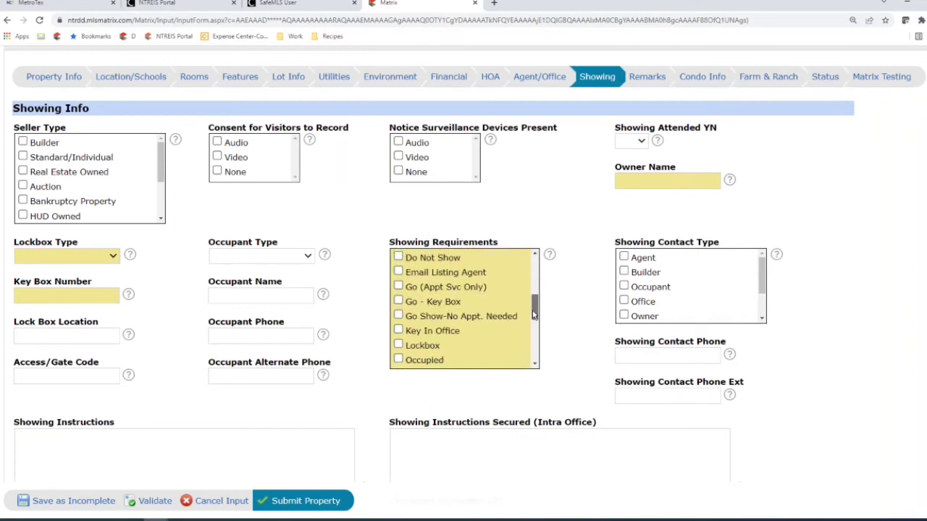
pyautogui.scroll(-3, 409, 297)
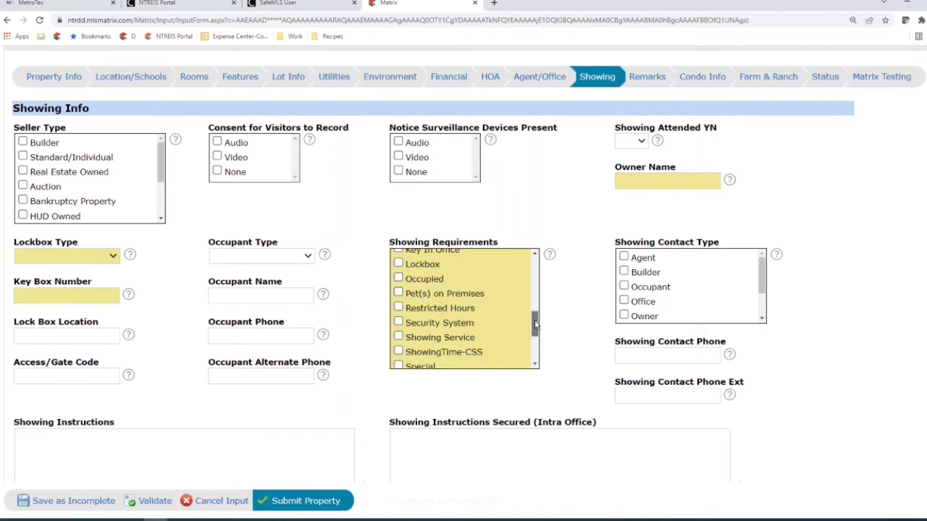
pyautogui.moveTo(537, 322); pyautogui.dragTo(536, 372)
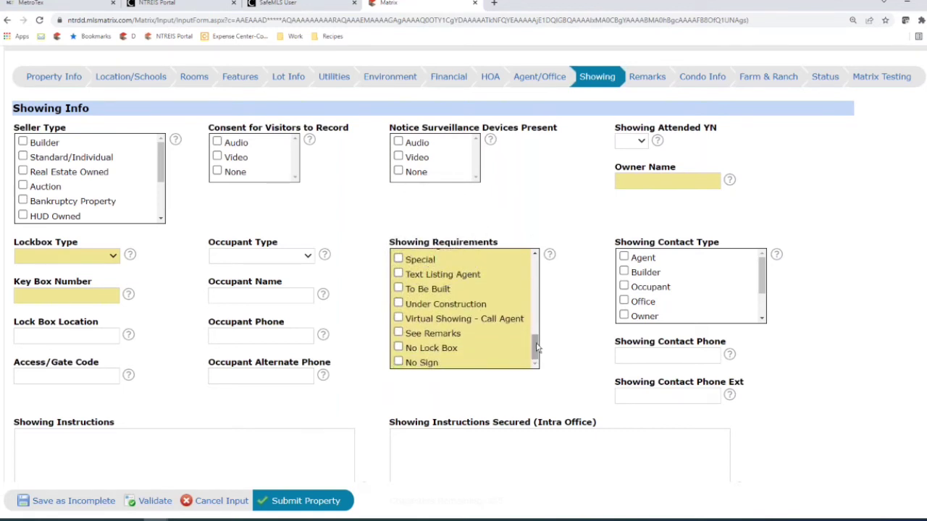
pyautogui.moveTo(536, 346); pyautogui.dragTo(536, 260)
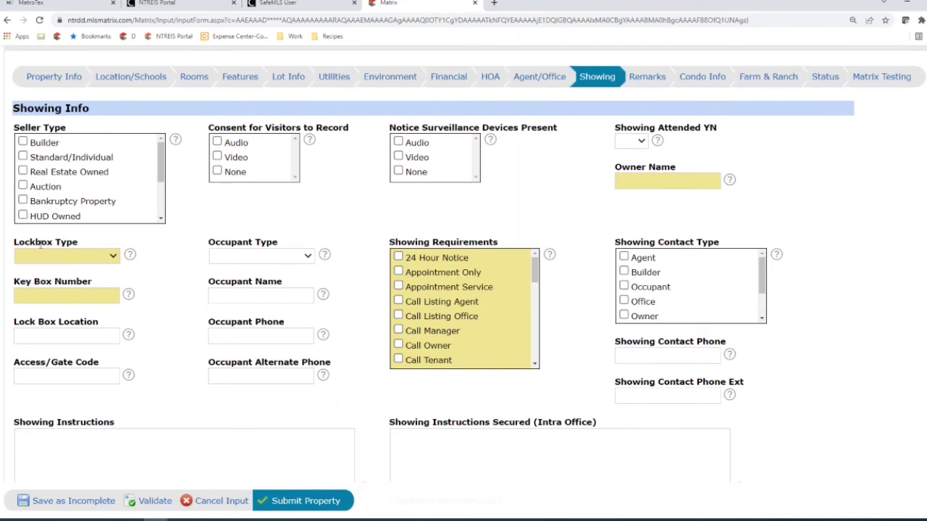
pyautogui.click(86, 259)
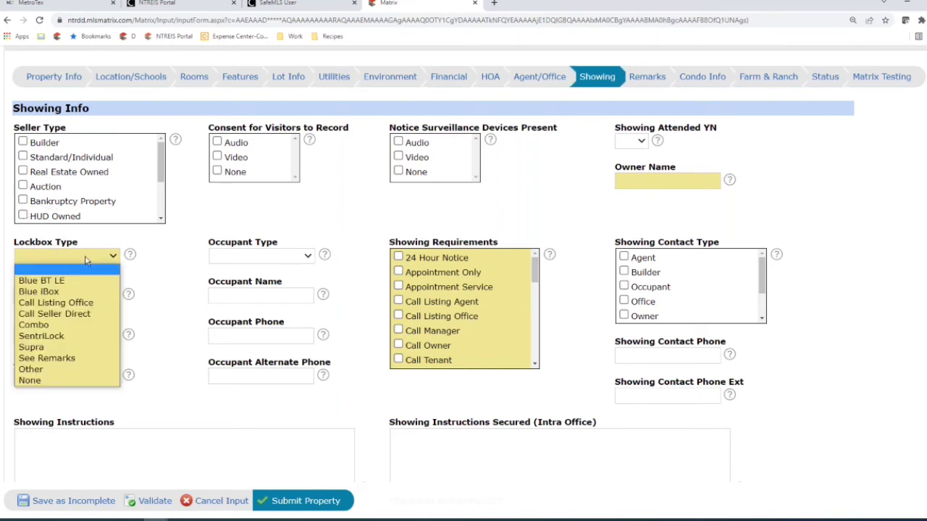
pyautogui.click(85, 260)
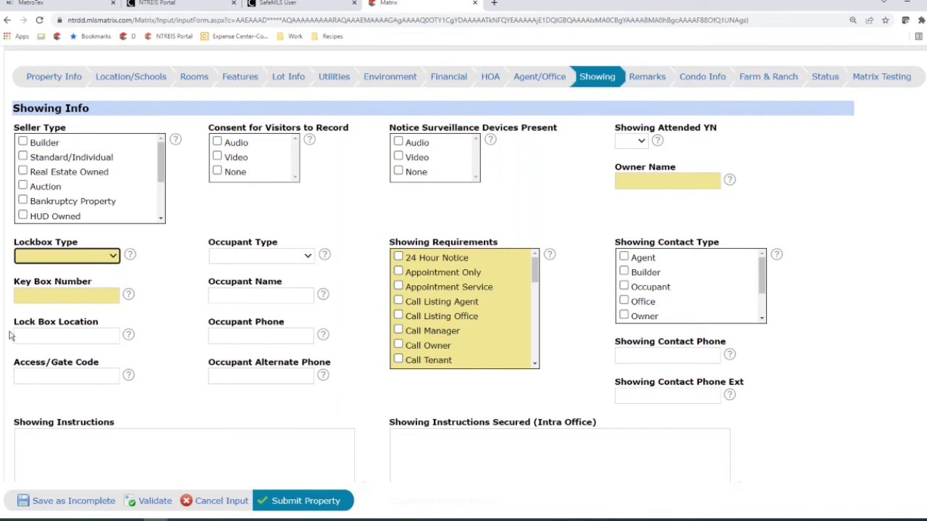
# - Check the lock box location field and the remaining showing fields, leaving them empty
pyautogui.click(33, 328)
pyautogui.click(31, 335)
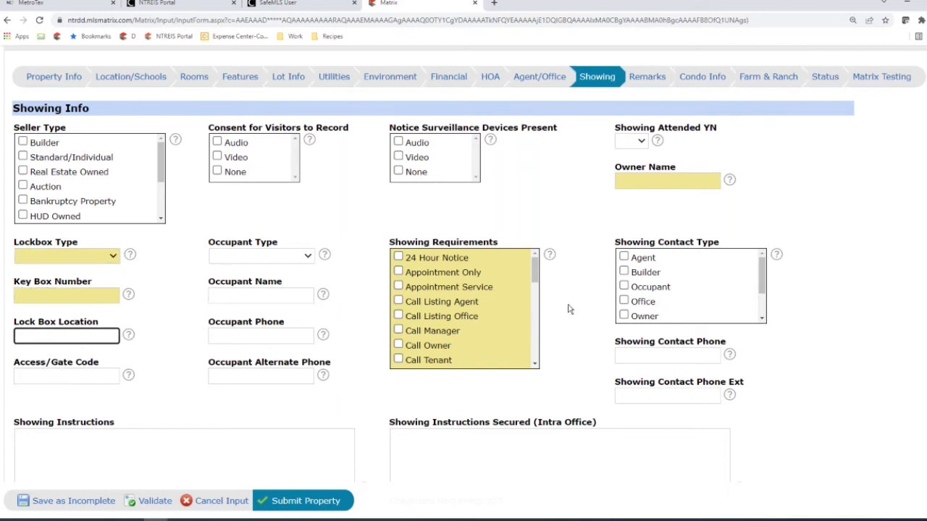
pyautogui.scroll(-2, 588, 306)
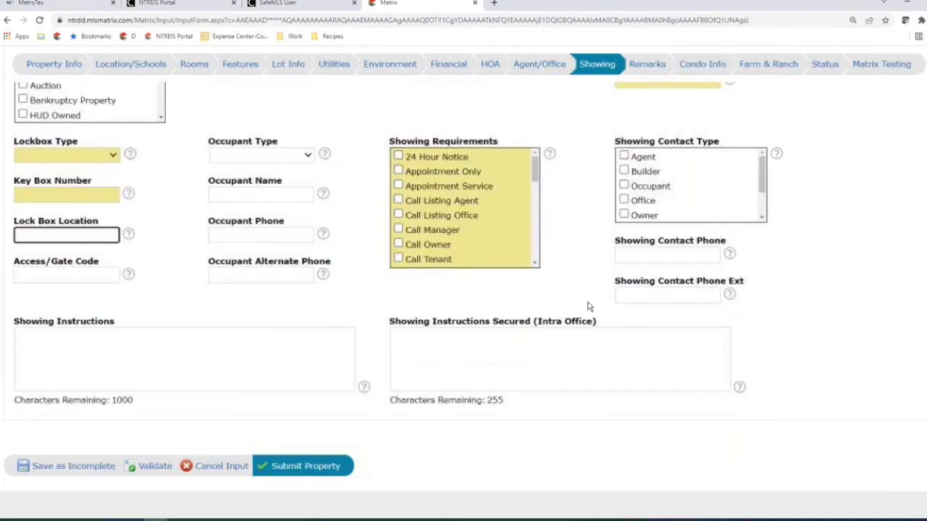
pyautogui.scroll(3, 588, 307)
pyautogui.scroll(1, 532, 310)
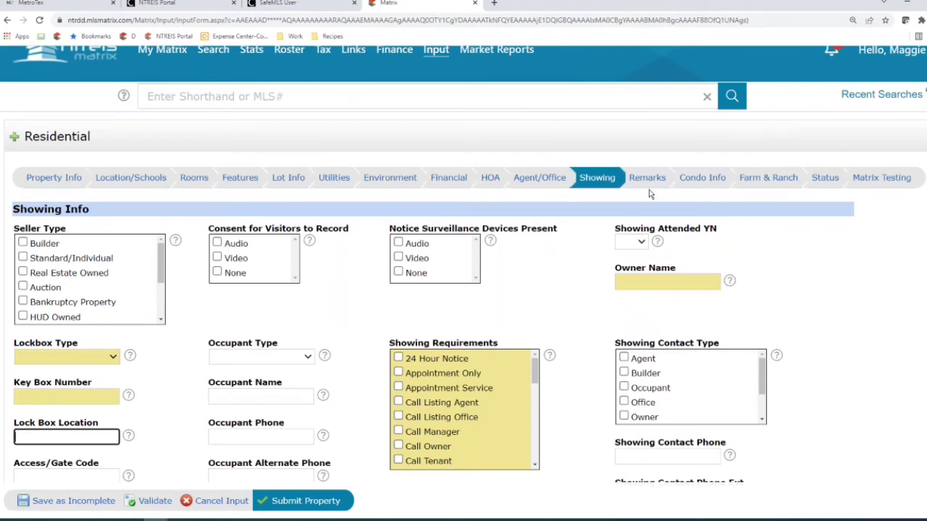
pyautogui.scroll(-1, 716, 282)
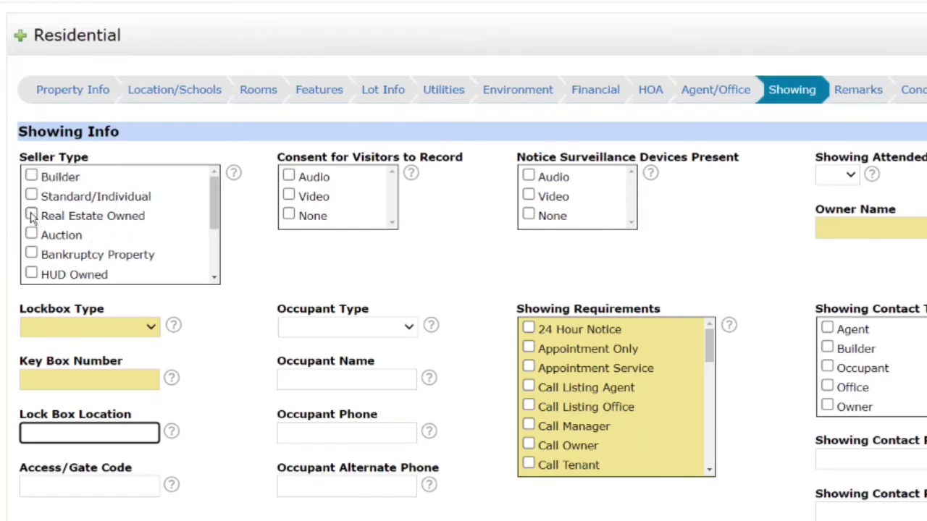
# - Tick Real Estate Owned, Auction and Bankruptcy Property seller types, then clear Bankruptcy Property
pyautogui.click(32, 215)
pyautogui.click(32, 235)
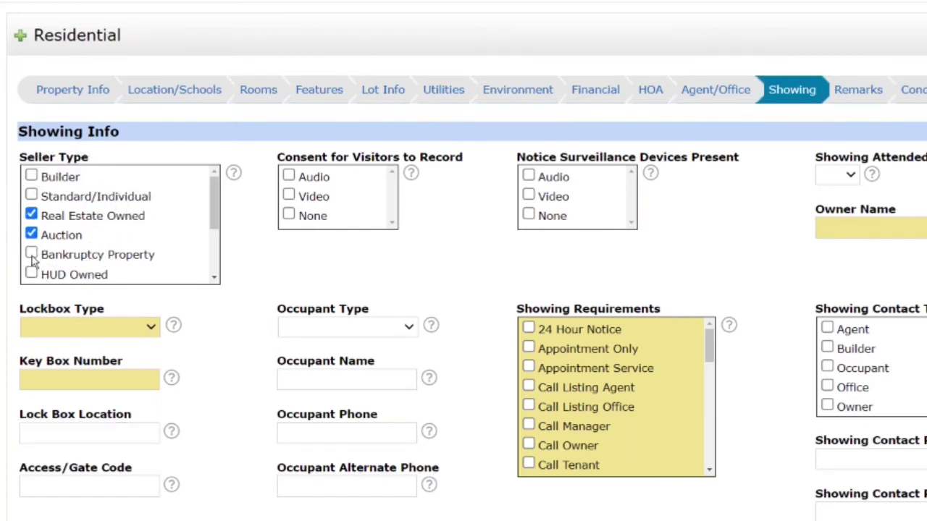
pyautogui.click(32, 254)
pyautogui.click(215, 279)
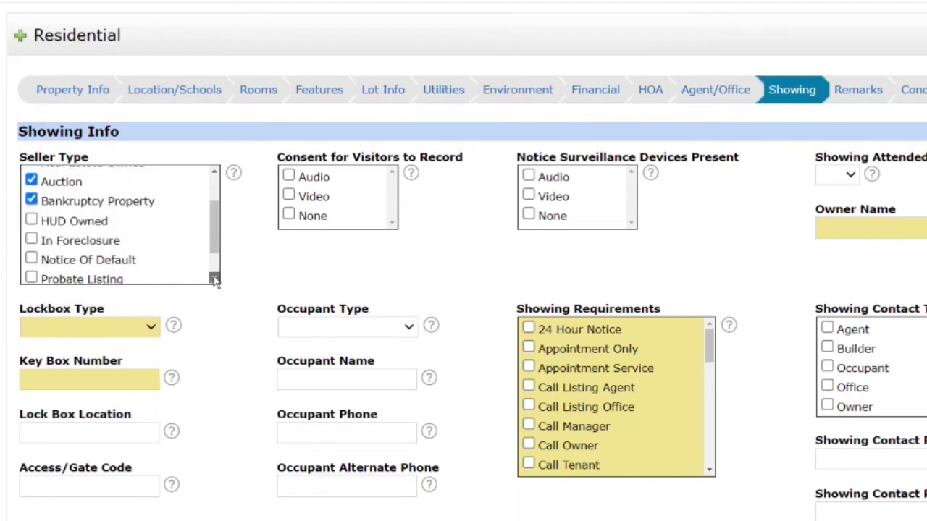
pyautogui.click(215, 279)
pyautogui.scroll(2, 79, 210)
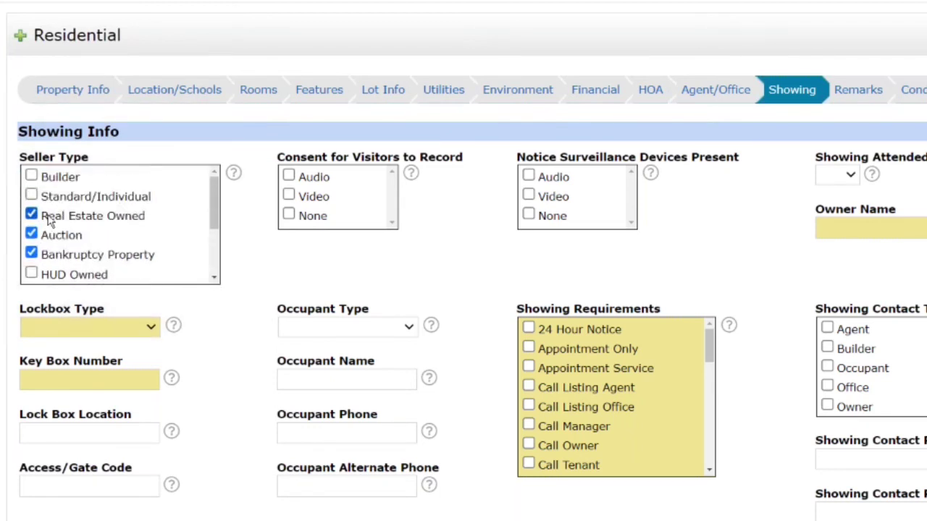
pyautogui.click(31, 254)
pyautogui.scroll(-2, 101, 228)
pyautogui.scroll(-1, 124, 224)
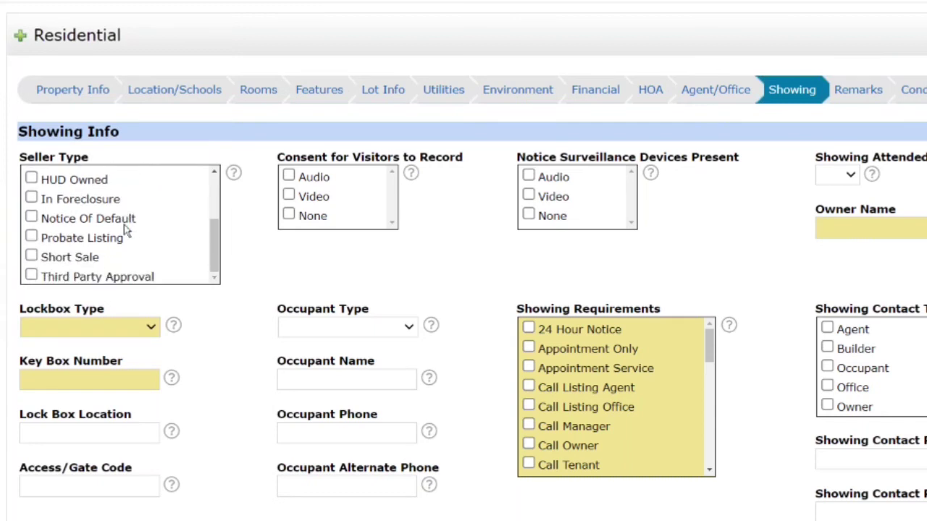
# - Toggle Short Sale, Notice Of Default and In Foreclosure off again, then go to Remarks
pyautogui.click(47, 259)
pyautogui.click(32, 258)
pyautogui.click(31, 218)
pyautogui.click(32, 218)
pyautogui.click(32, 198)
pyautogui.click(34, 199)
pyautogui.scroll(3, 116, 217)
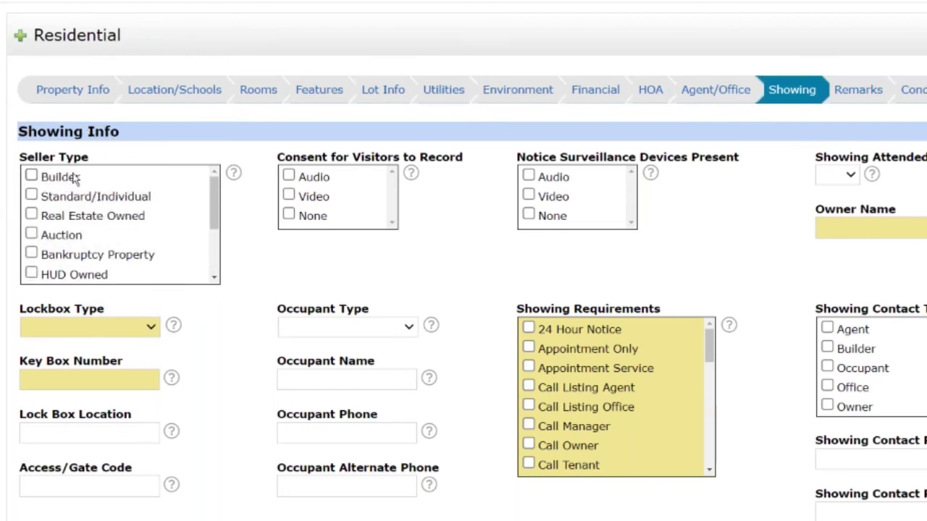
pyautogui.moveTo(219, 206); pyautogui.dragTo(218, 262)
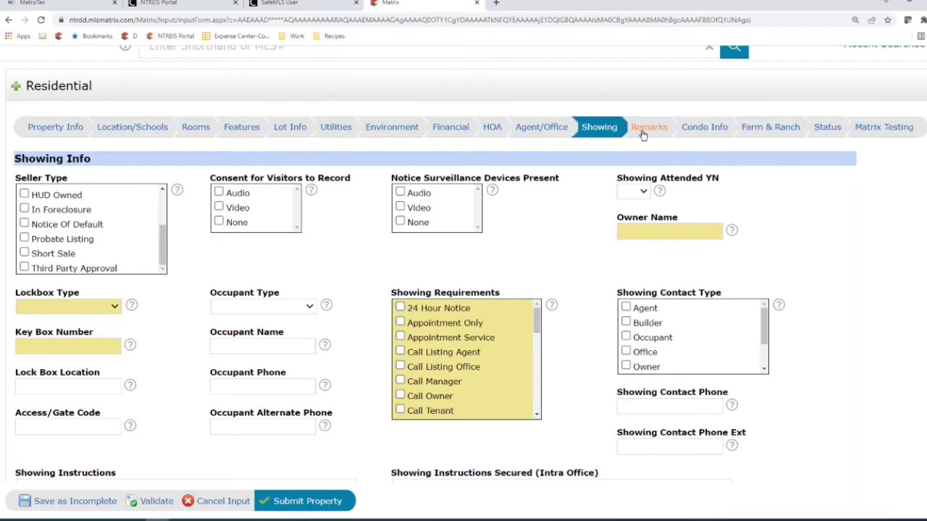
pyautogui.click(643, 135)
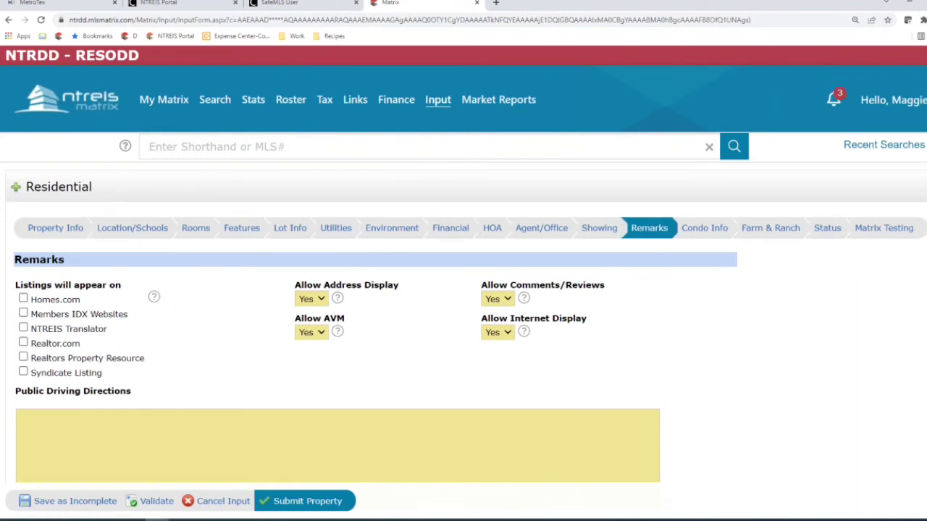
# - Tick every listing site: Homes.com, Members IDX Websites, NTREIS Translator, Realtor.com, Realtors Property Resource, Syndicate Listing
pyautogui.click(109, 288)
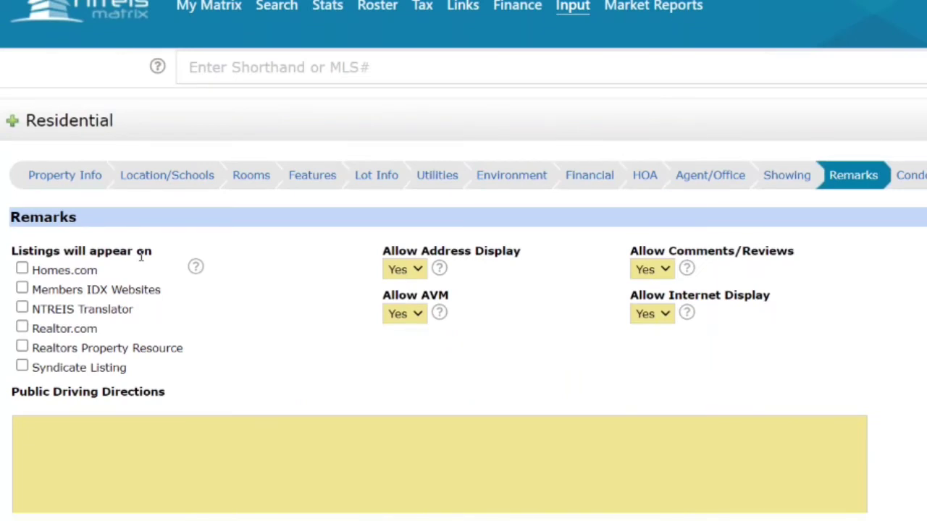
pyautogui.click(22, 268)
pyautogui.click(22, 288)
pyautogui.click(22, 308)
pyautogui.click(22, 327)
pyautogui.click(22, 347)
pyautogui.click(23, 366)
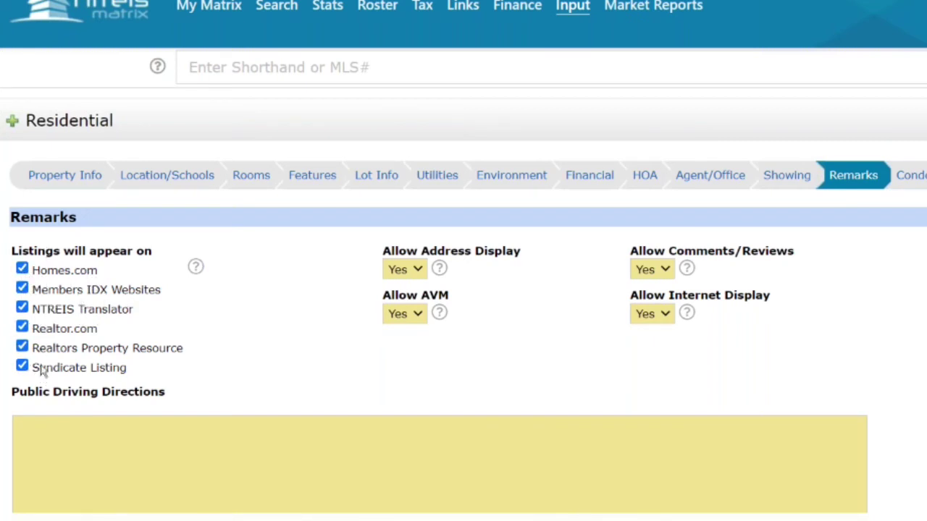
# - Untick and re-tick Homes.com, Members IDX Websites and NTREIS Translator
pyautogui.click(22, 269)
pyautogui.click(22, 288)
pyautogui.click(21, 307)
pyautogui.click(22, 269)
pyautogui.click(21, 289)
pyautogui.click(21, 308)
# - Clear all listing sites except Syndicate Listing, then review the empty remarks text fields
pyautogui.click(22, 367)
pyautogui.click(22, 347)
pyautogui.click(22, 328)
pyautogui.click(22, 308)
pyautogui.click(22, 288)
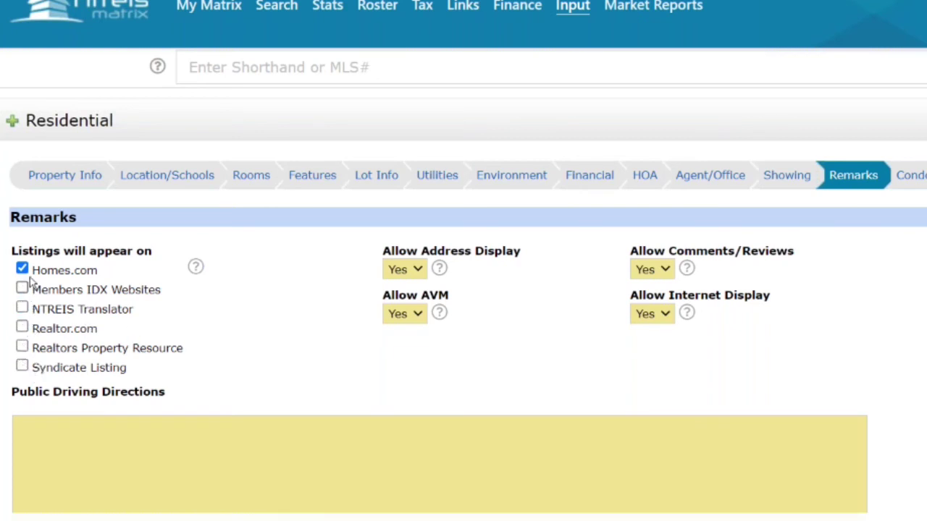
pyautogui.click(21, 269)
pyautogui.click(22, 365)
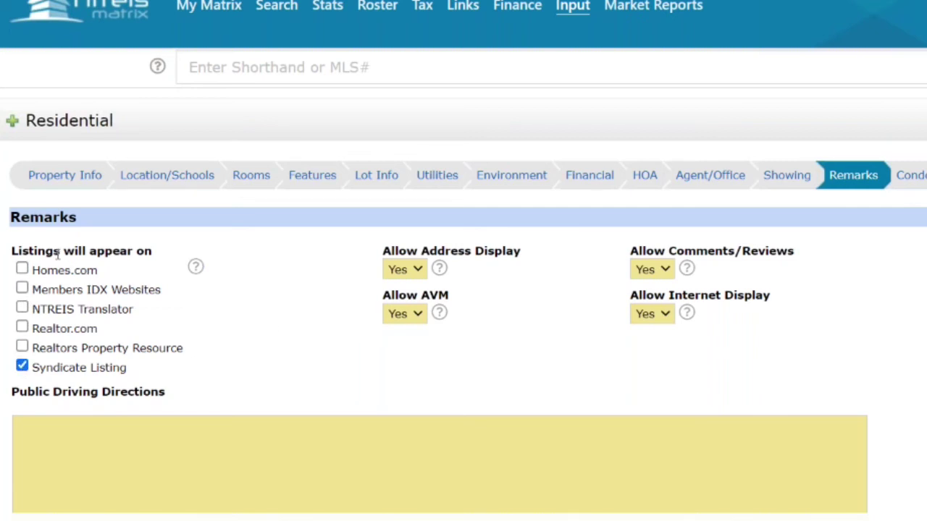
pyautogui.scroll(-3, 234, 285)
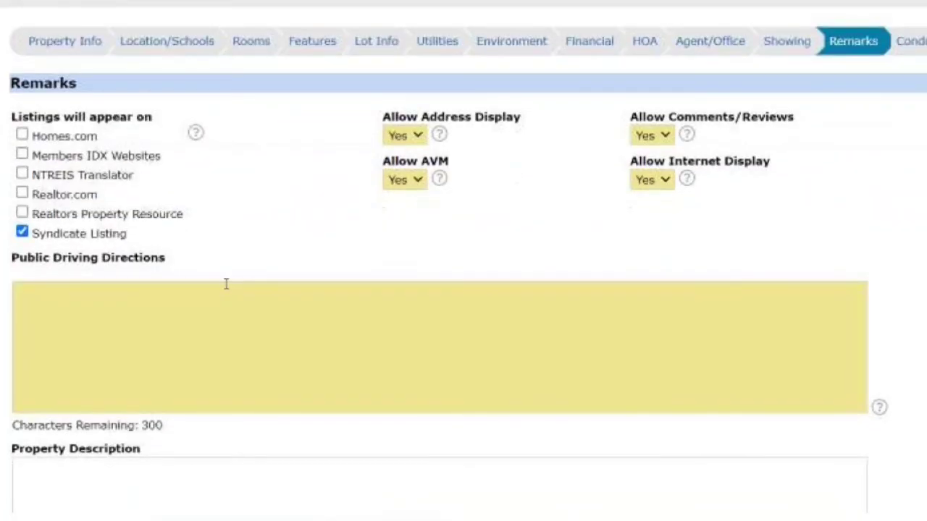
pyautogui.scroll(-4, 220, 288)
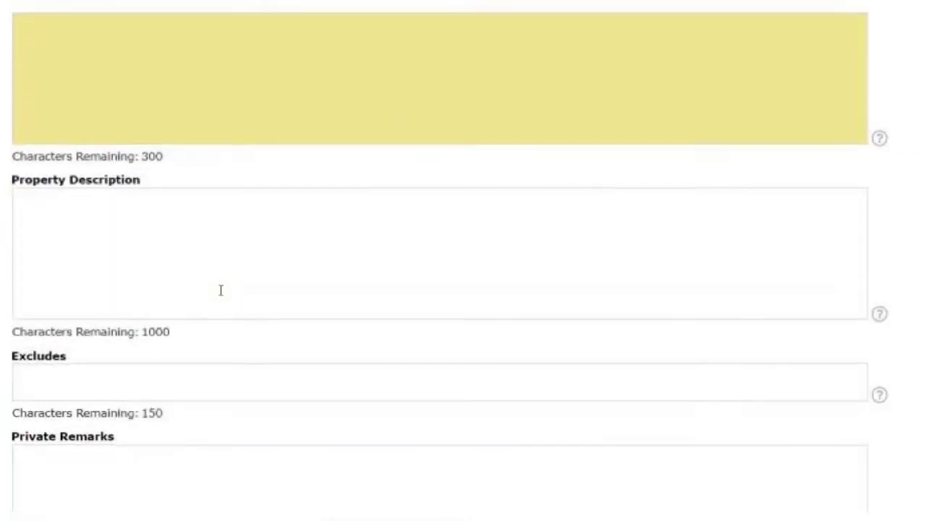
pyautogui.scroll(-4, 228, 300)
pyautogui.scroll(6, 227, 297)
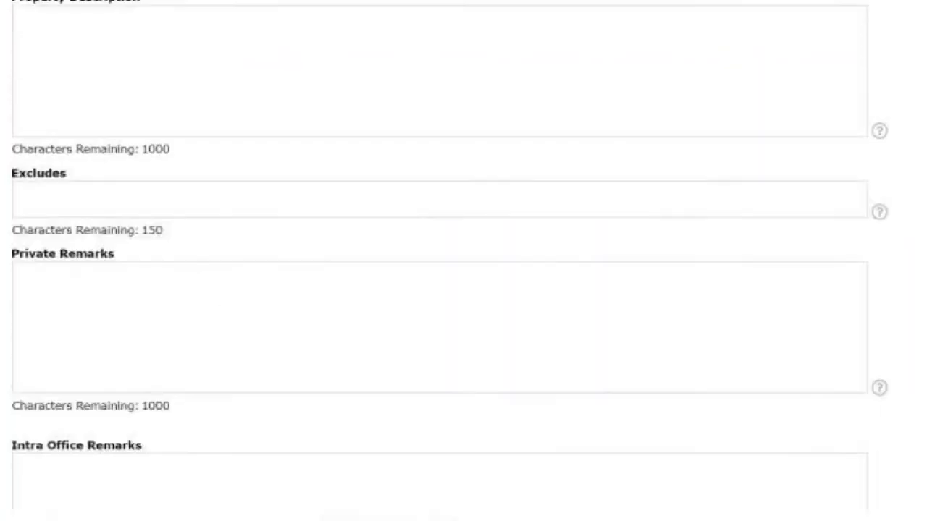
pyautogui.scroll(5, 227, 297)
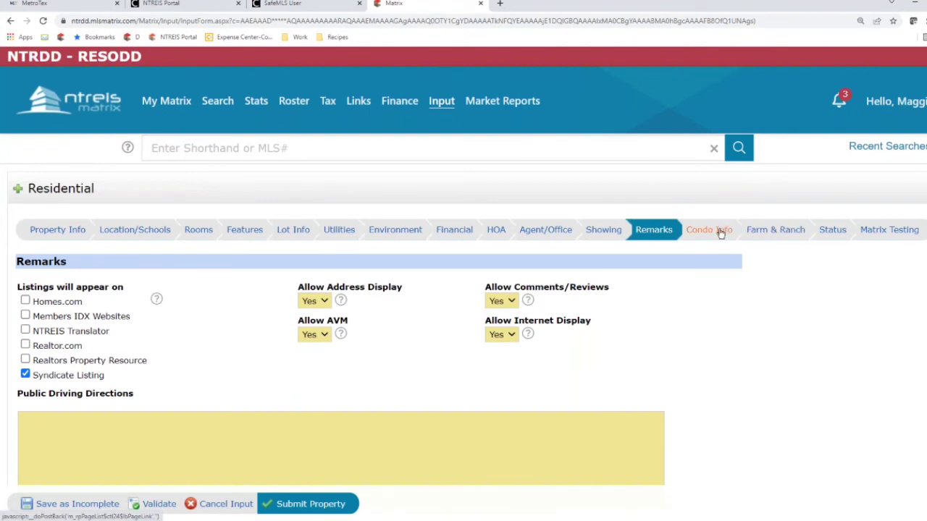
# - Leave the Condo Information fields blank and open the Farm & Ranch Info section
pyautogui.click(720, 231)
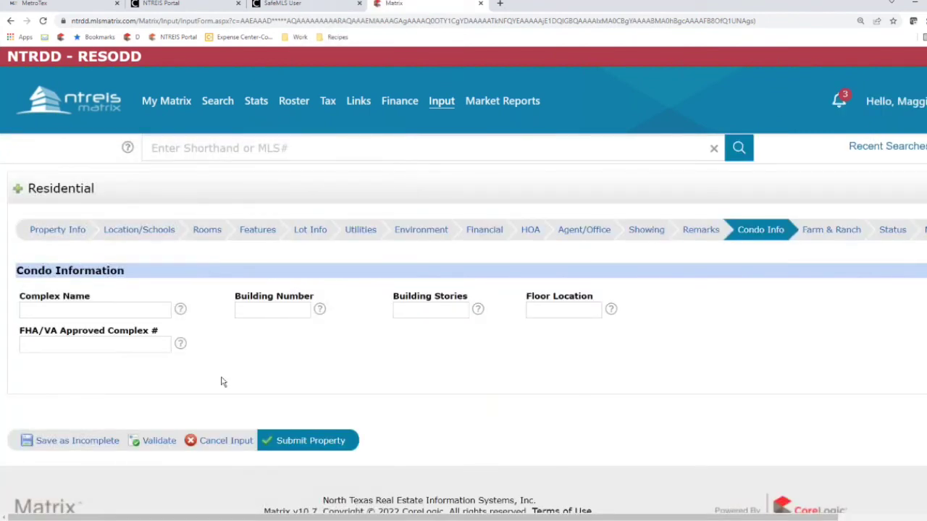
pyautogui.click(57, 281)
pyautogui.click(57, 283)
pyautogui.click(813, 234)
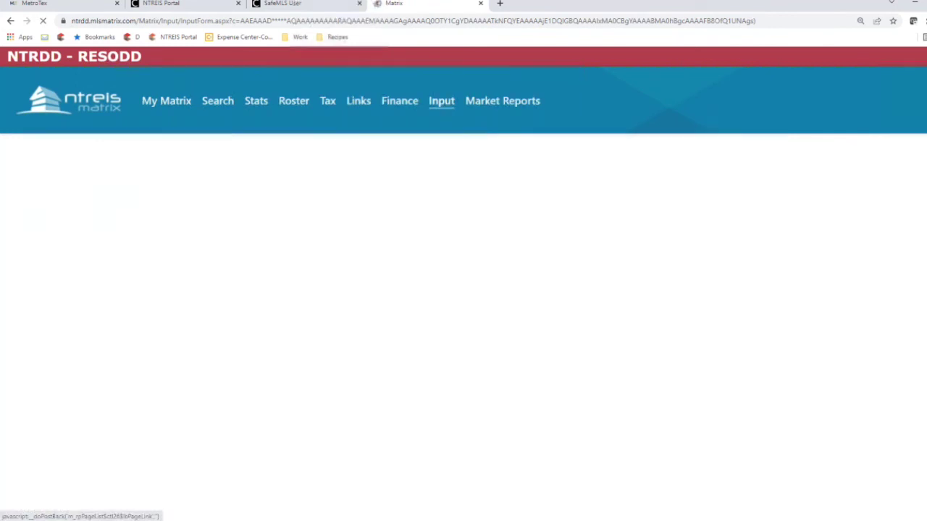
pyautogui.scroll(-5, 833, 362)
pyautogui.scroll(5, 803, 462)
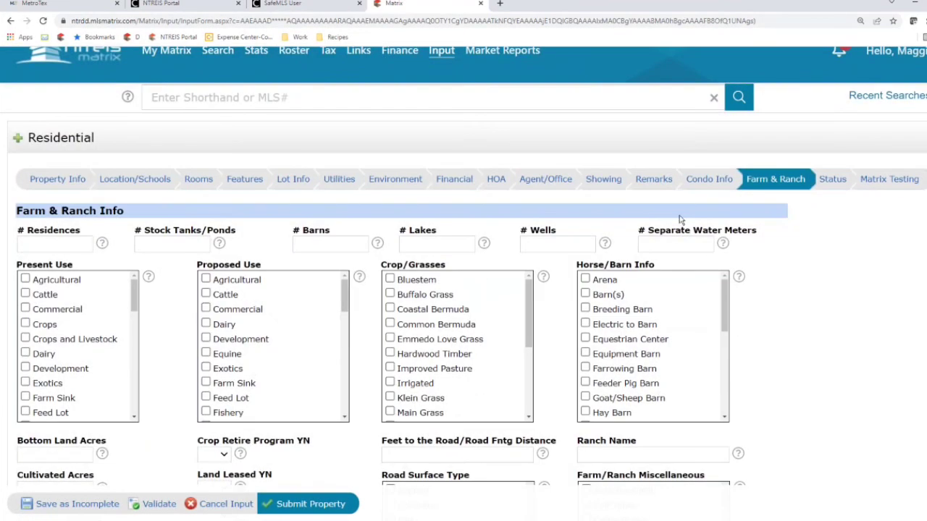
pyautogui.click(693, 193)
# - In the Status Information section, choose Incomplete as the listing status
pyautogui.click(832, 179)
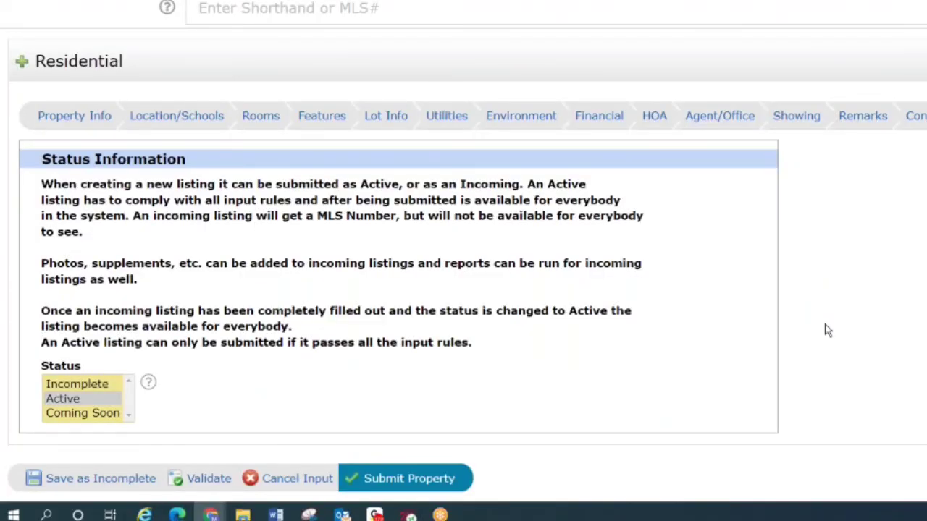
pyautogui.scroll(-1, 101, 362)
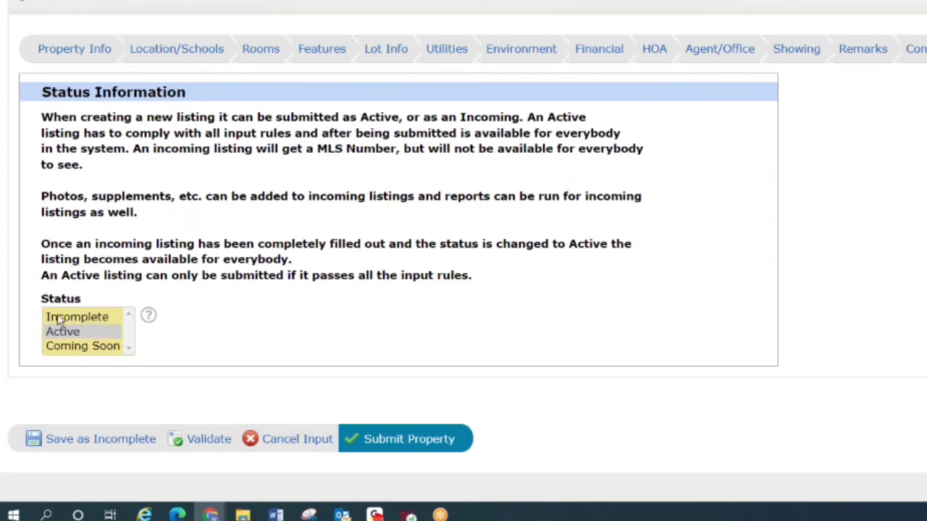
pyautogui.click(86, 323)
pyautogui.click(63, 322)
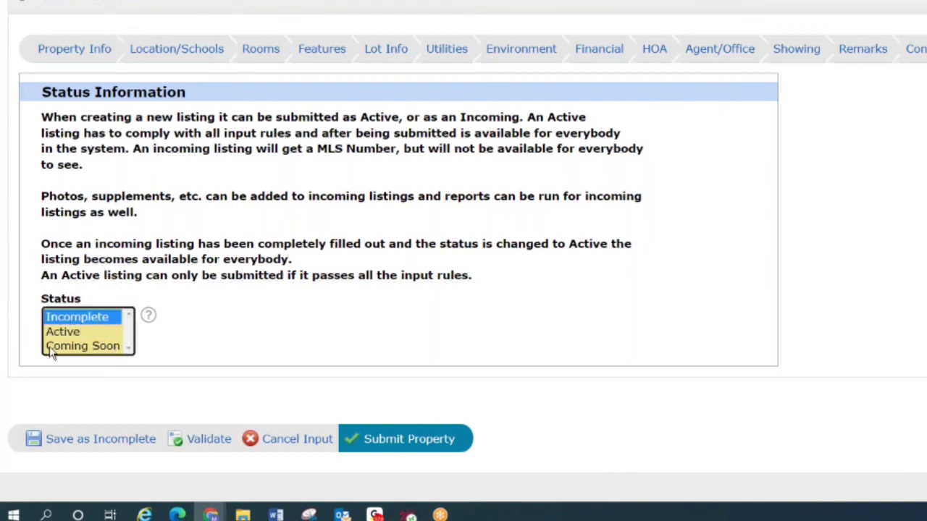
pyautogui.click(92, 324)
pyautogui.click(92, 324)
pyautogui.click(91, 325)
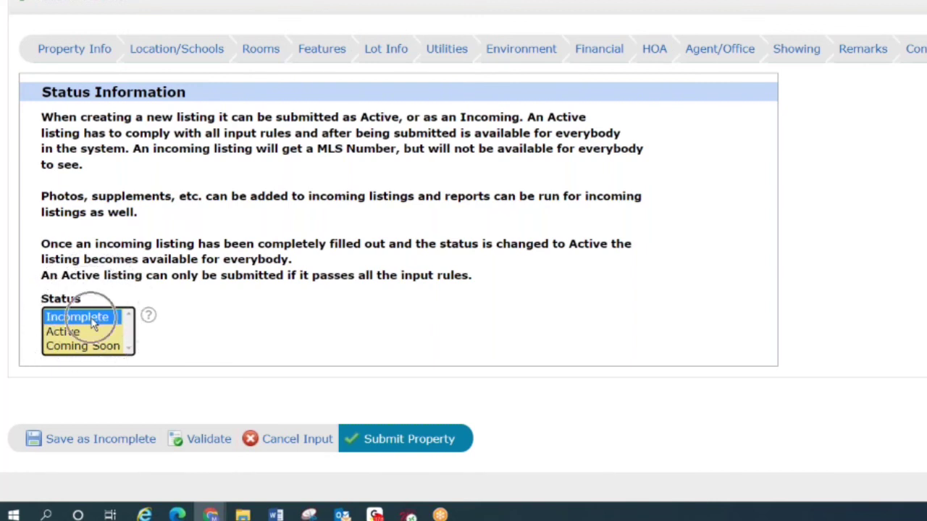